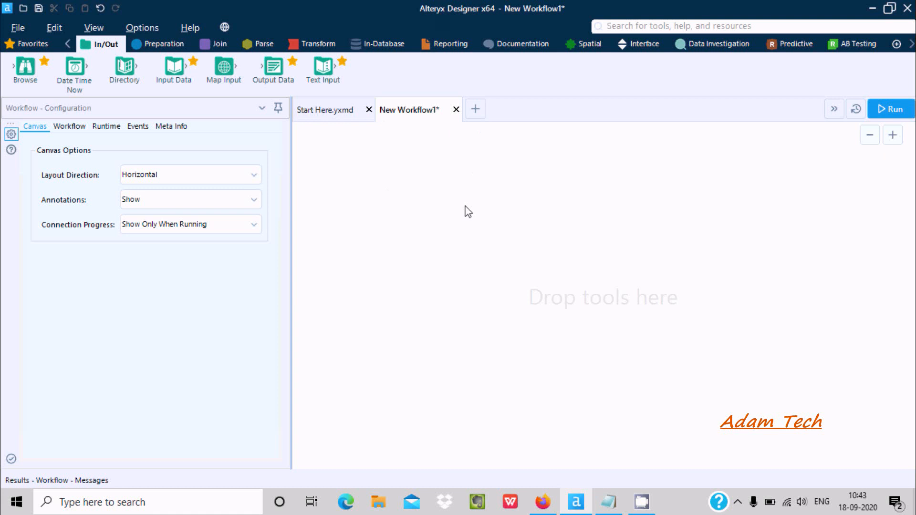
{"action": "left_click", "coordinate": [796, 45]}
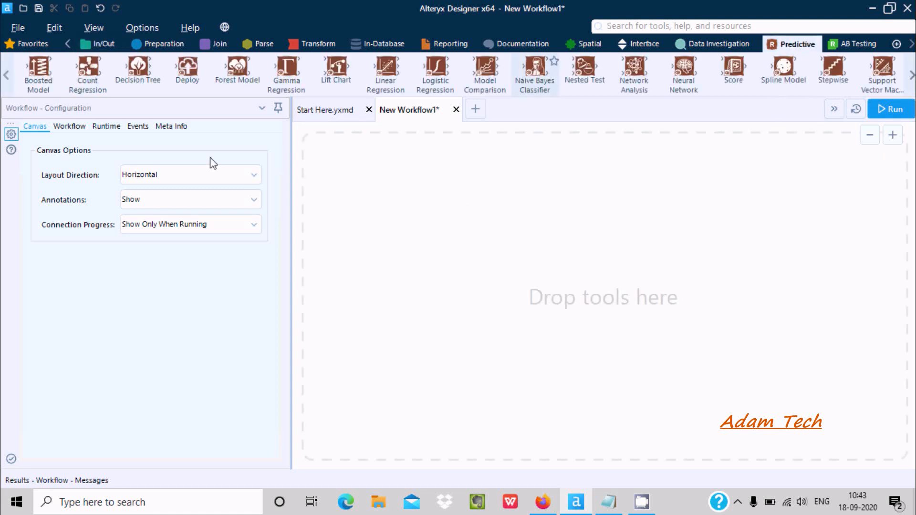
{"action": "left_click_drag", "start_coordinate": [137, 69], "coordinate": [139, 73]}
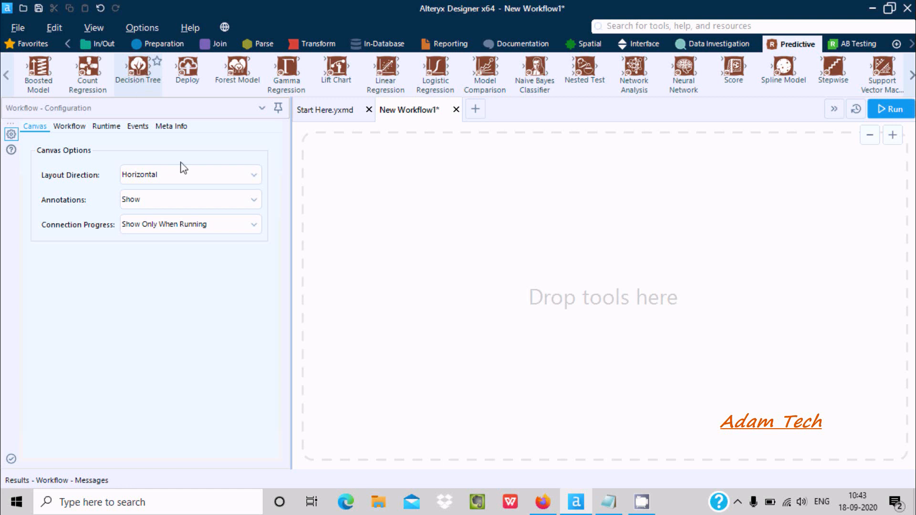
{"action": "mouse_move", "coordinate": [138, 71]}
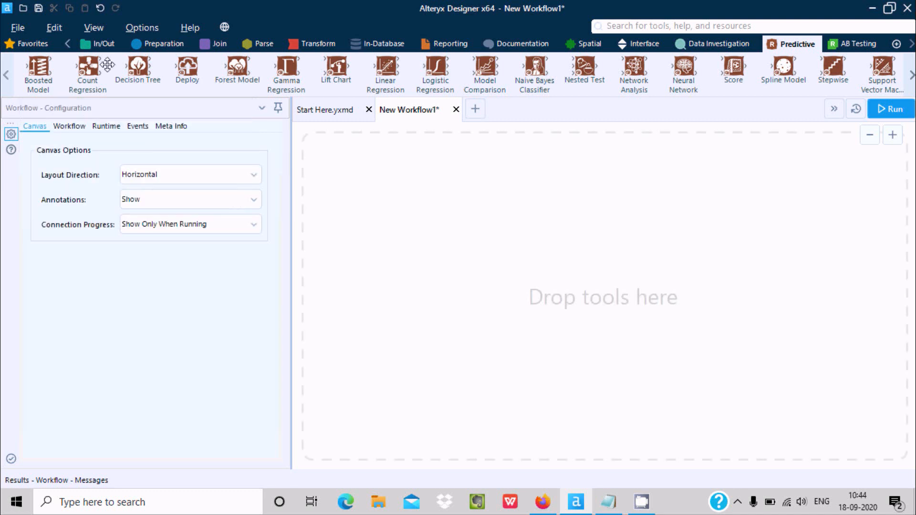
Add an Input Data tool to the canvas and connect it to the recently used SampleData file d.yxdb
{"action": "left_click", "coordinate": [105, 45]}
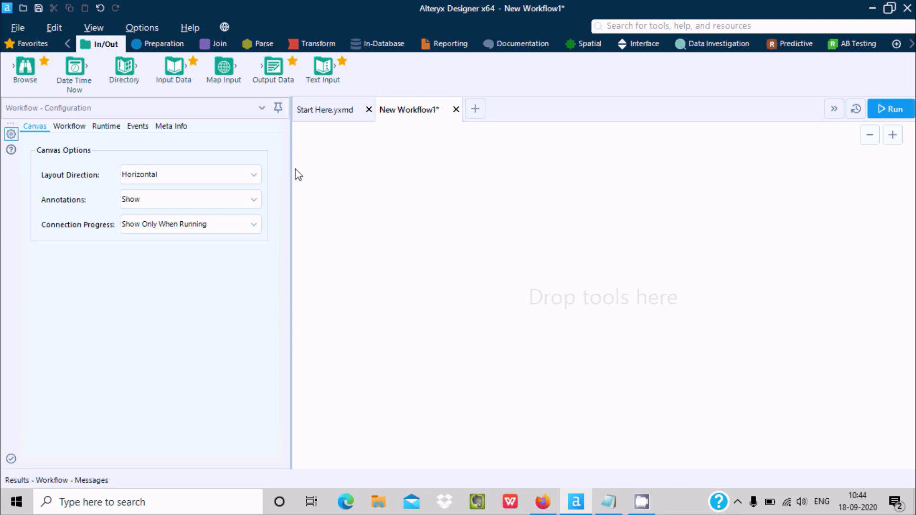
{"action": "left_click_drag", "start_coordinate": [173, 67], "coordinate": [458, 199]}
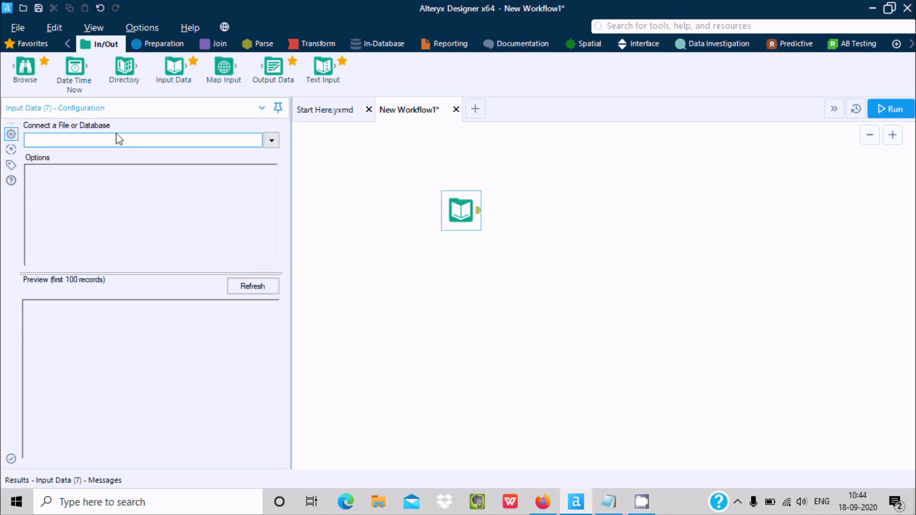
{"action": "left_click", "coordinate": [271, 143]}
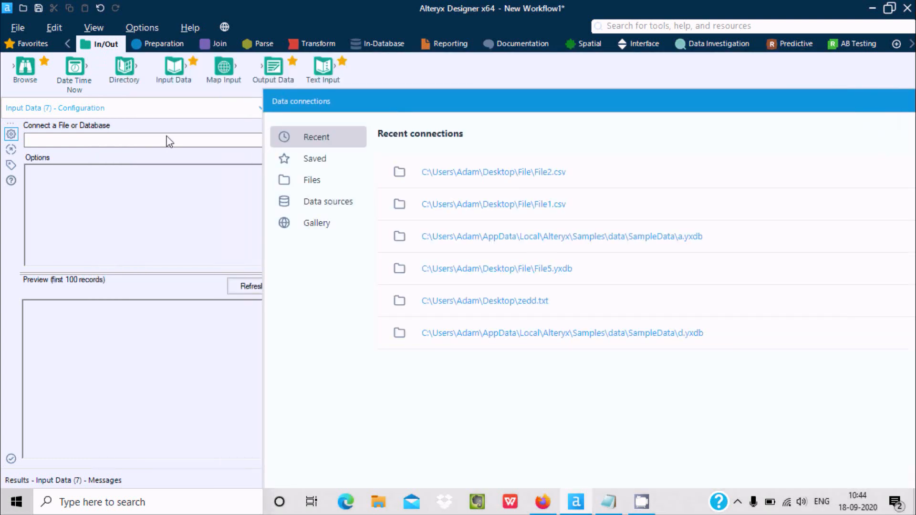
{"action": "left_click_drag", "start_coordinate": [395, 111], "coordinate": [457, 99]}
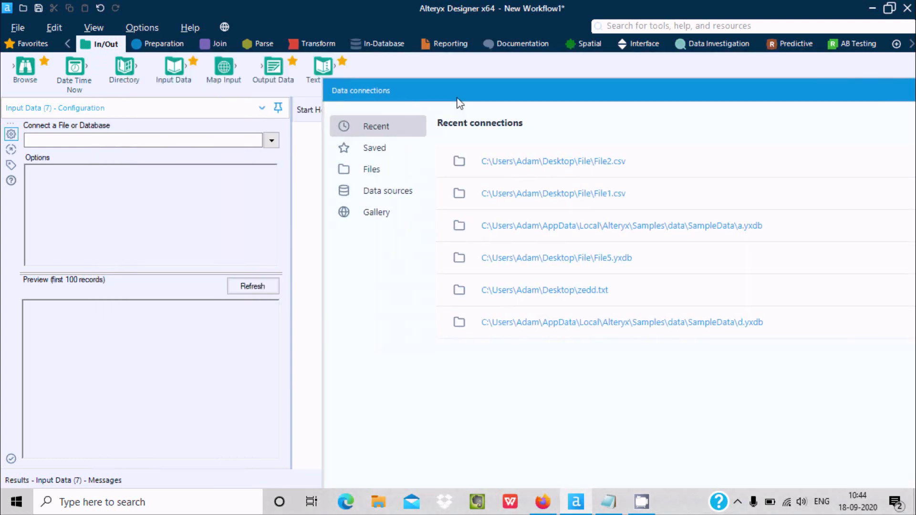
{"action": "left_click", "coordinate": [384, 201]}
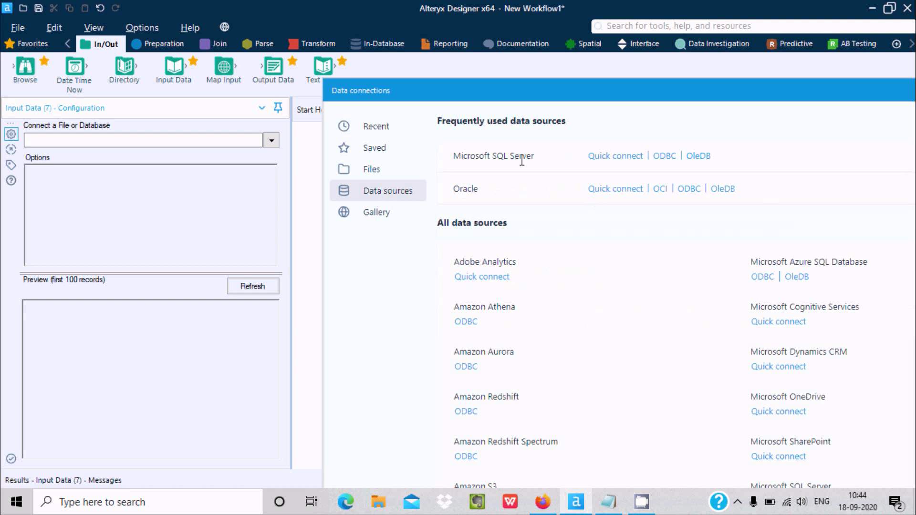
{"action": "left_click", "coordinate": [370, 174]}
{"action": "left_click_drag", "start_coordinate": [486, 89], "coordinate": [425, 90]}
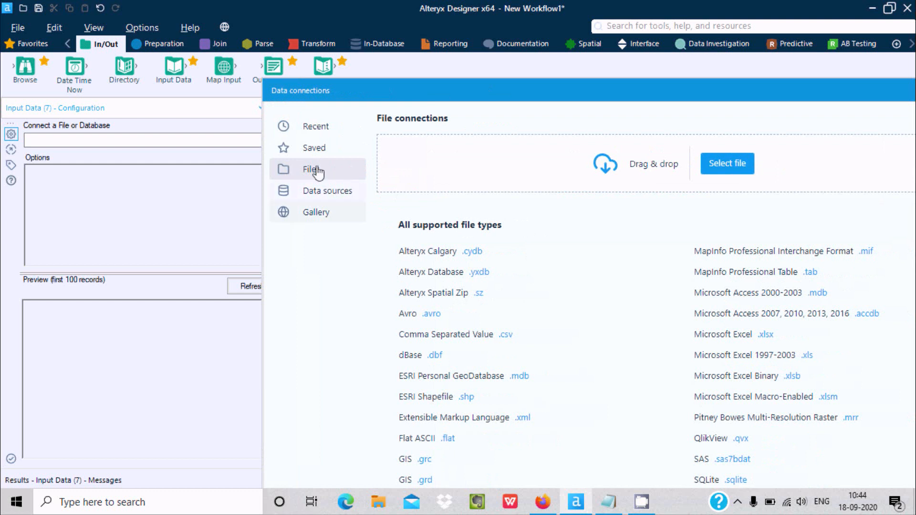
{"action": "left_click", "coordinate": [314, 137]}
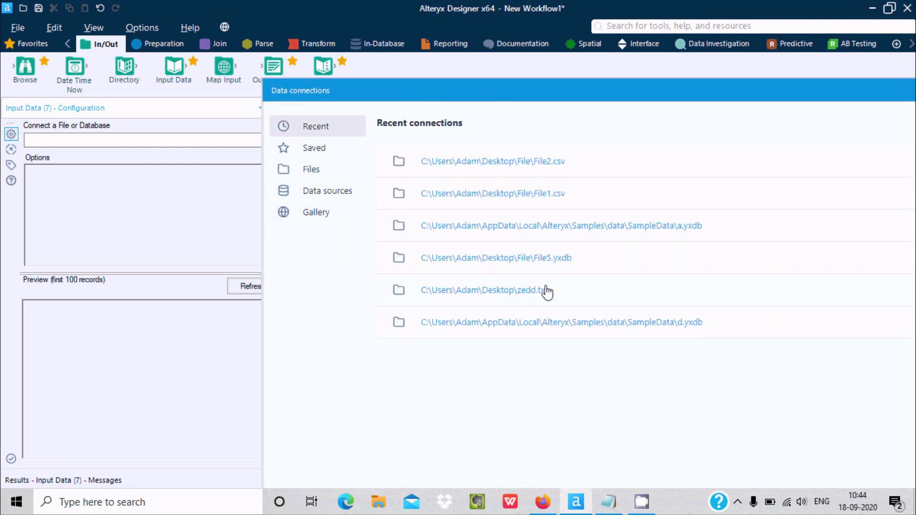
{"action": "left_click", "coordinate": [597, 324]}
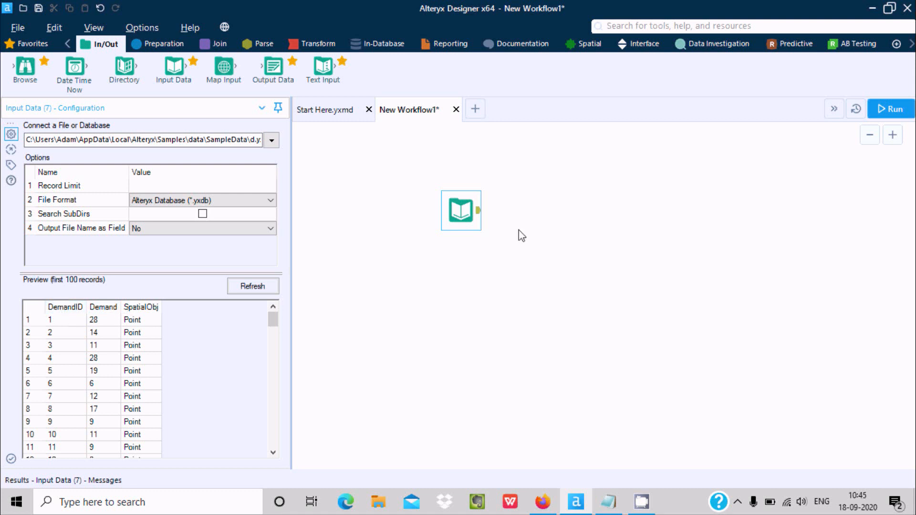
Reposition the Input Data tool and place a Decision Tree tool connected to its output
{"action": "left_click", "coordinate": [468, 212]}
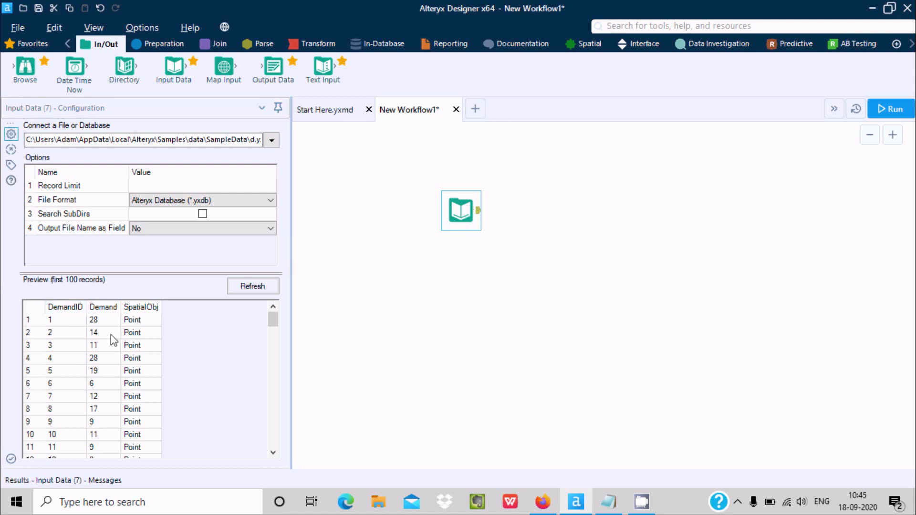
{"action": "left_click_drag", "start_coordinate": [467, 210], "coordinate": [420, 203]}
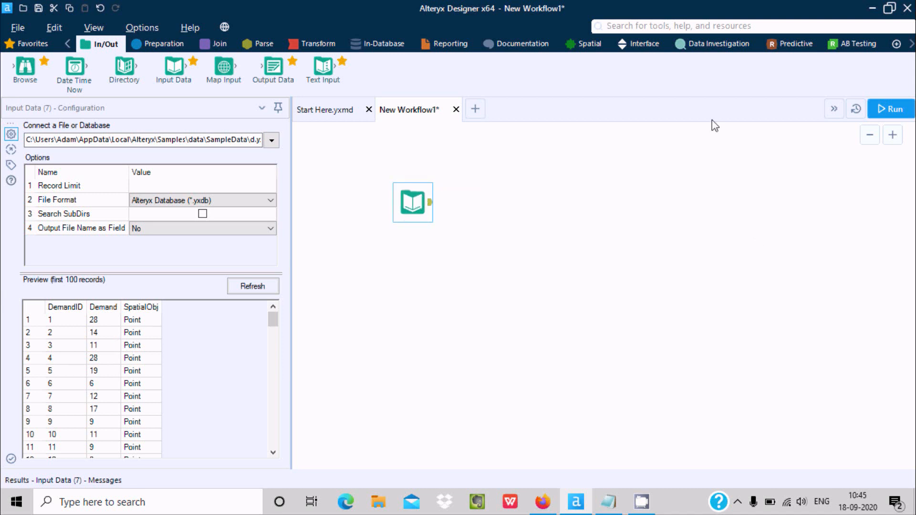
{"action": "left_click", "coordinate": [797, 44]}
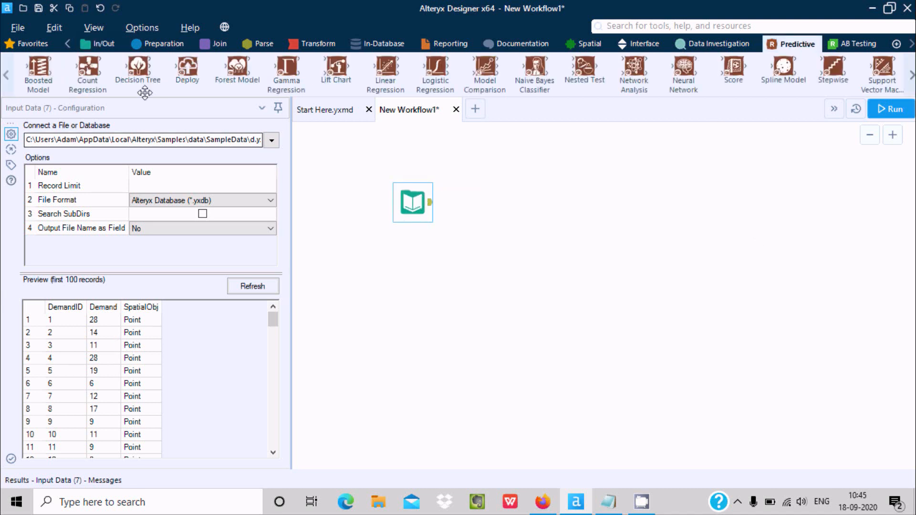
{"action": "left_click_drag", "start_coordinate": [138, 76], "coordinate": [555, 203]}
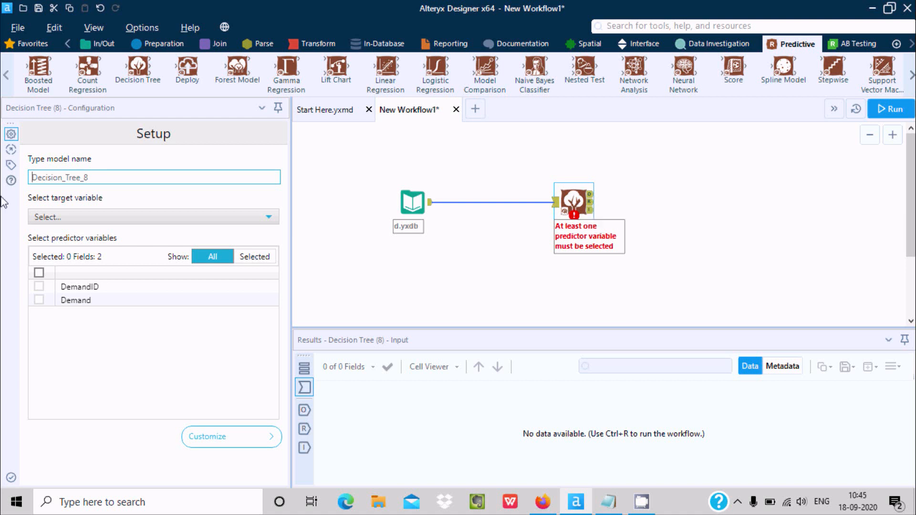
Configure the decision tree model as Decision_Tree_Example with DemandID as target variable and Demand as predictor variable
{"action": "left_click", "coordinate": [96, 180]}
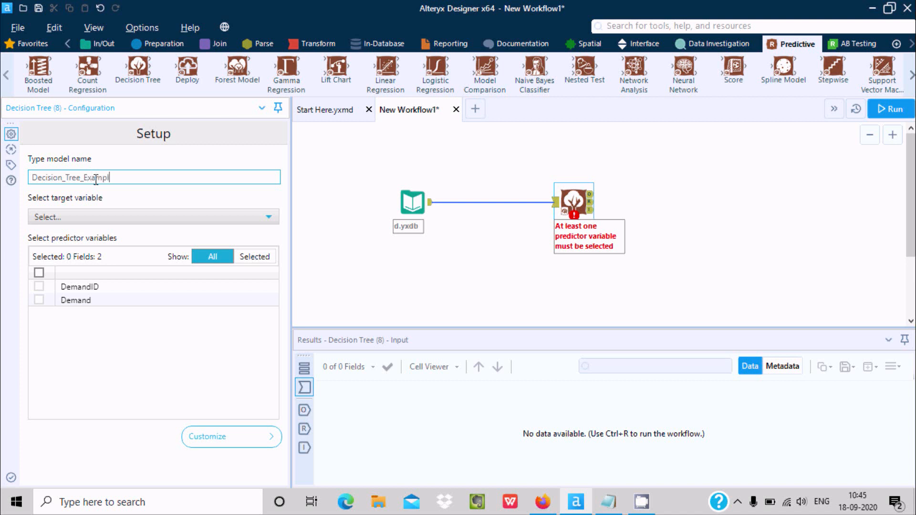
{"action": "left_click", "coordinate": [101, 216]}
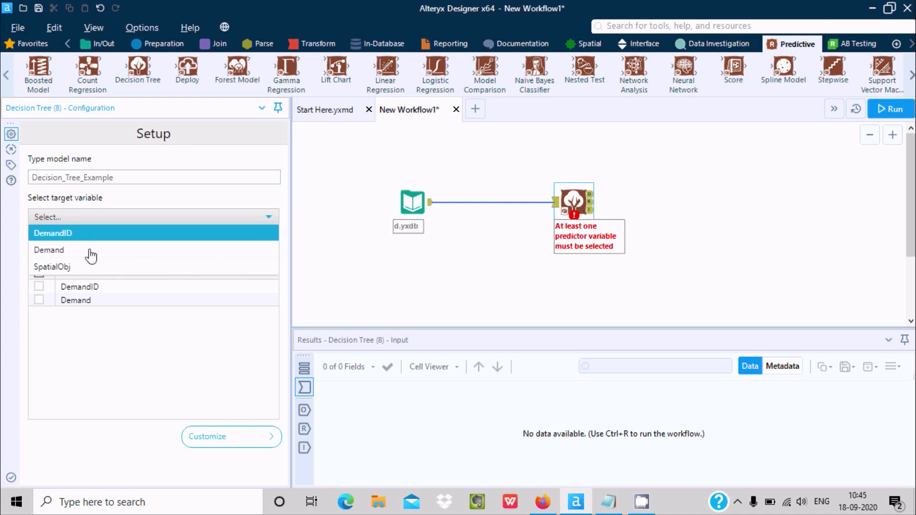
{"action": "left_click", "coordinate": [419, 190]}
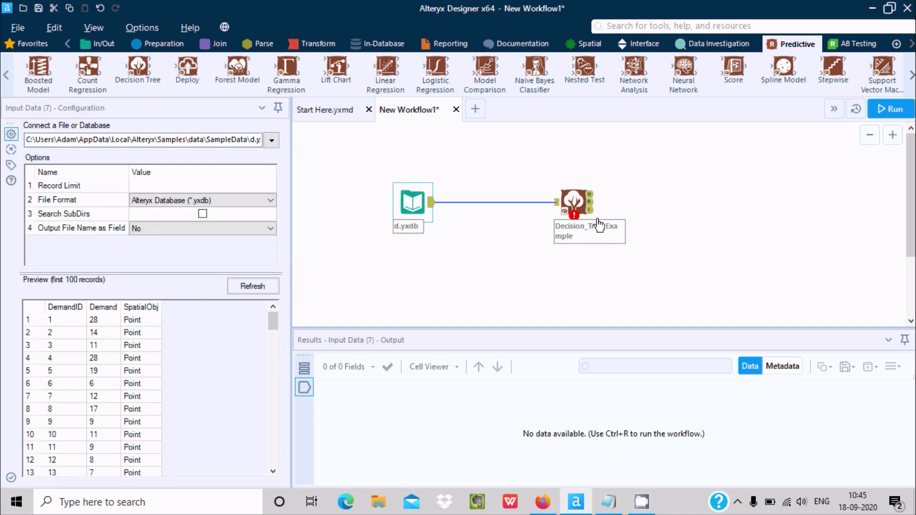
{"action": "left_click", "coordinate": [574, 197]}
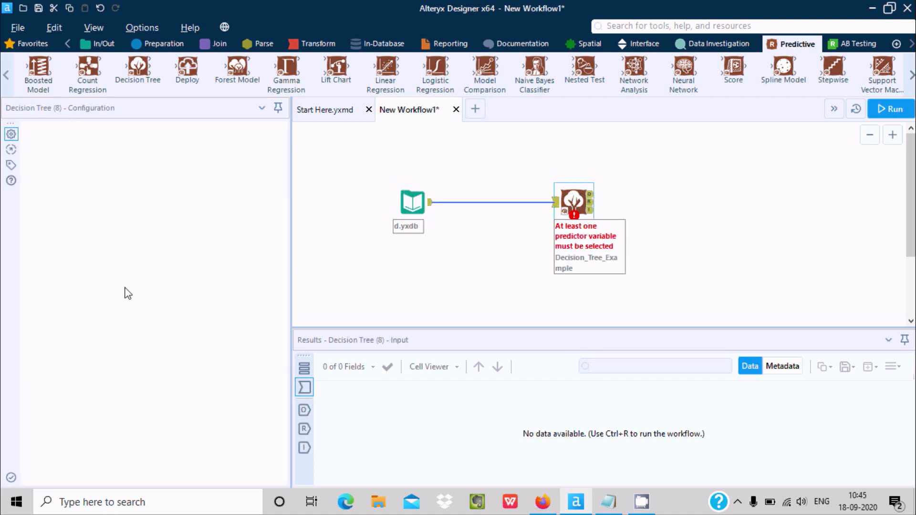
{"action": "left_click", "coordinate": [102, 218]}
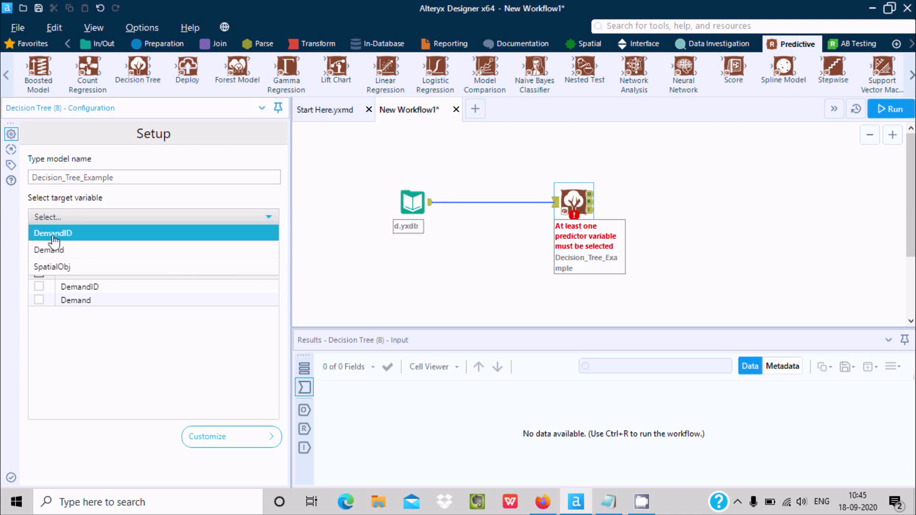
{"action": "left_click", "coordinate": [62, 234]}
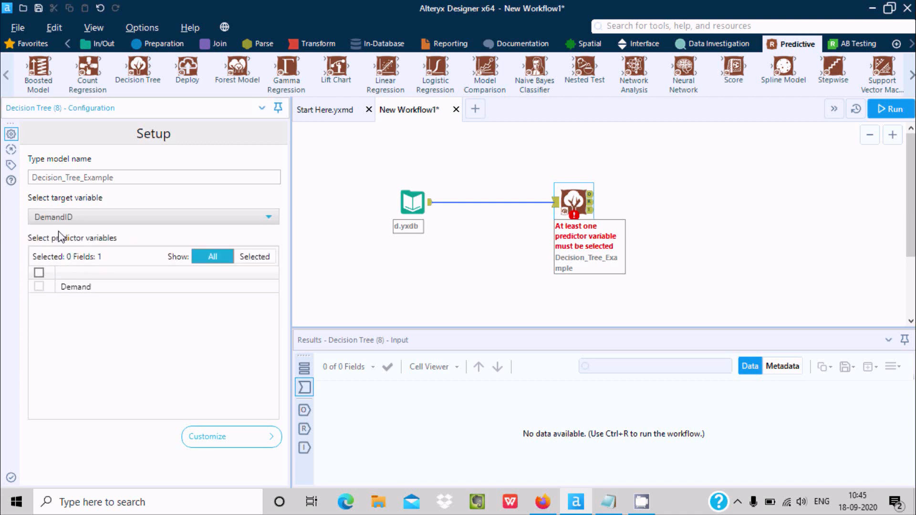
{"action": "left_click", "coordinate": [40, 287]}
Attach a separate Browse tool to each of the Decision Tree tool's O, R and I outputs
{"action": "left_click", "coordinate": [100, 43]}
{"action": "left_click_drag", "start_coordinate": [24, 67], "coordinate": [663, 170]}
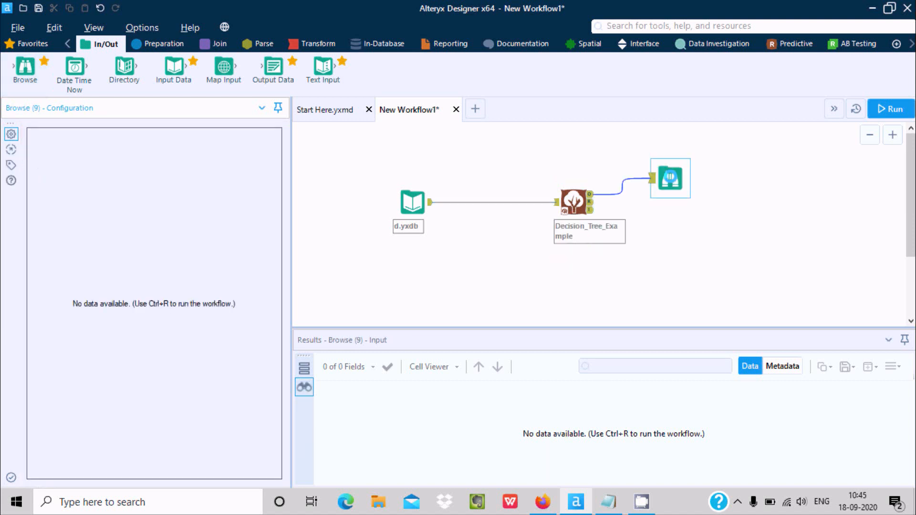
{"action": "left_click_drag", "start_coordinate": [714, 221], "coordinate": [653, 203]}
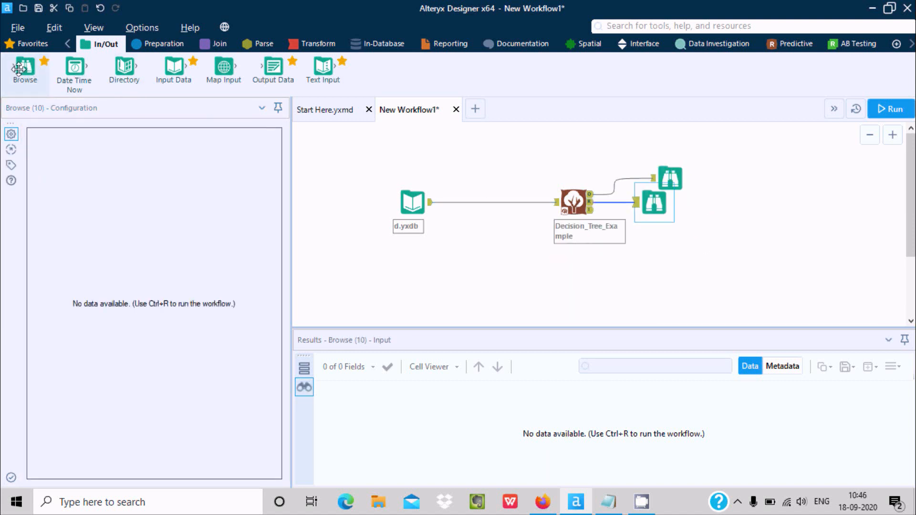
{"action": "left_click_drag", "start_coordinate": [25, 67], "coordinate": [638, 242]}
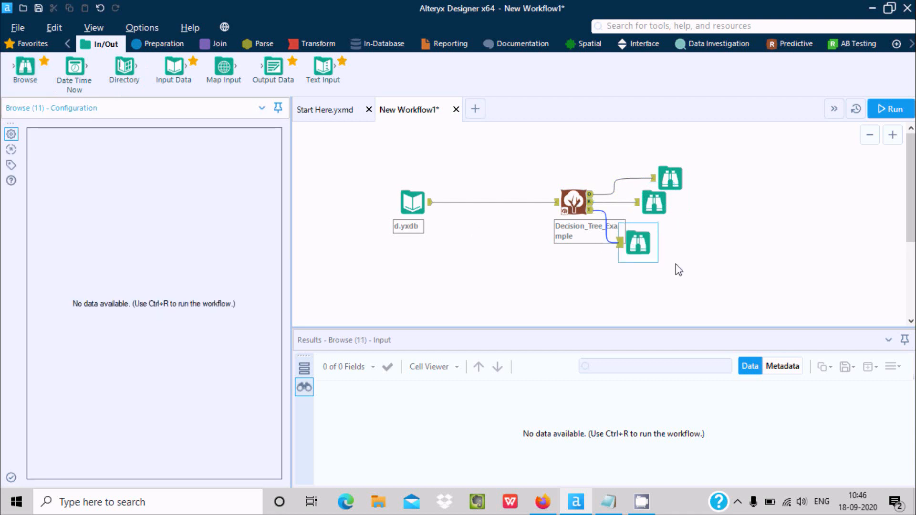
Run the workflow and dismiss the completion message
{"action": "left_click", "coordinate": [501, 248]}
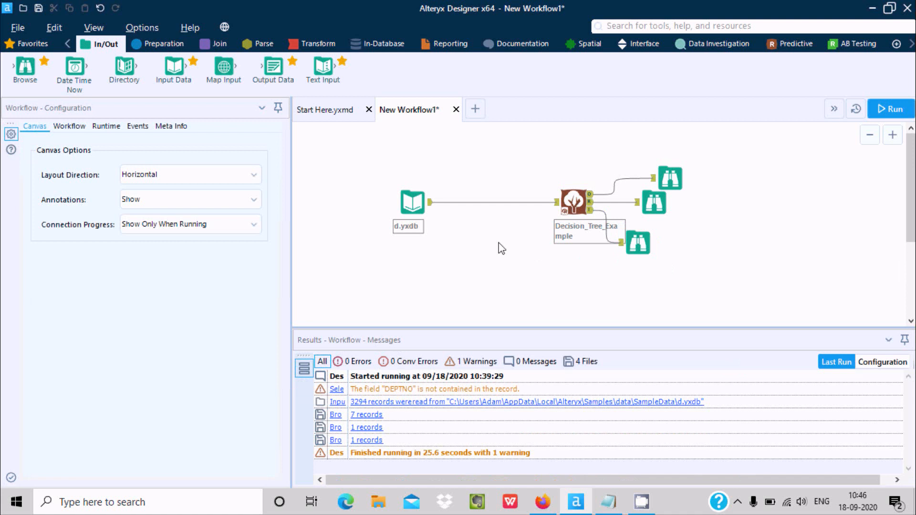
{"action": "left_click", "coordinate": [886, 108]}
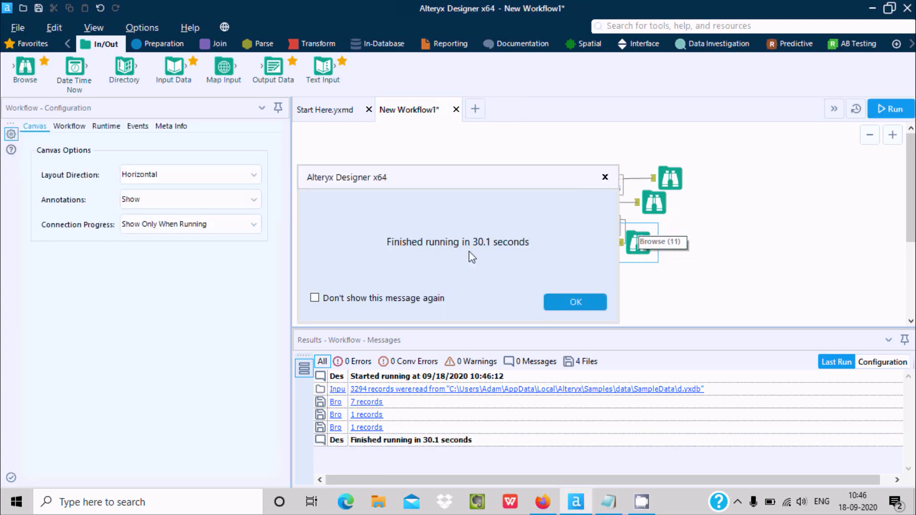
{"action": "left_click", "coordinate": [575, 303]}
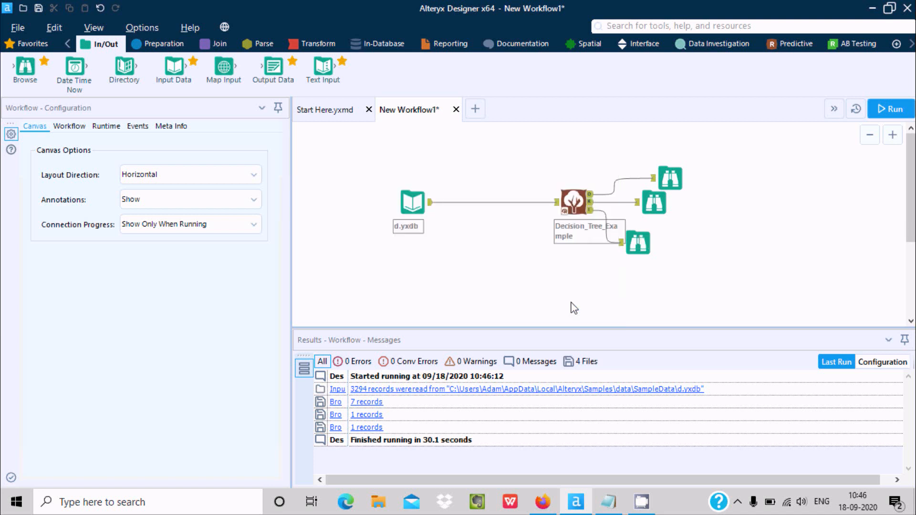
Examine the model object output and the decision tree's summary report, widening the report pane to read it down to the leaf summary
{"action": "left_click", "coordinate": [671, 177]}
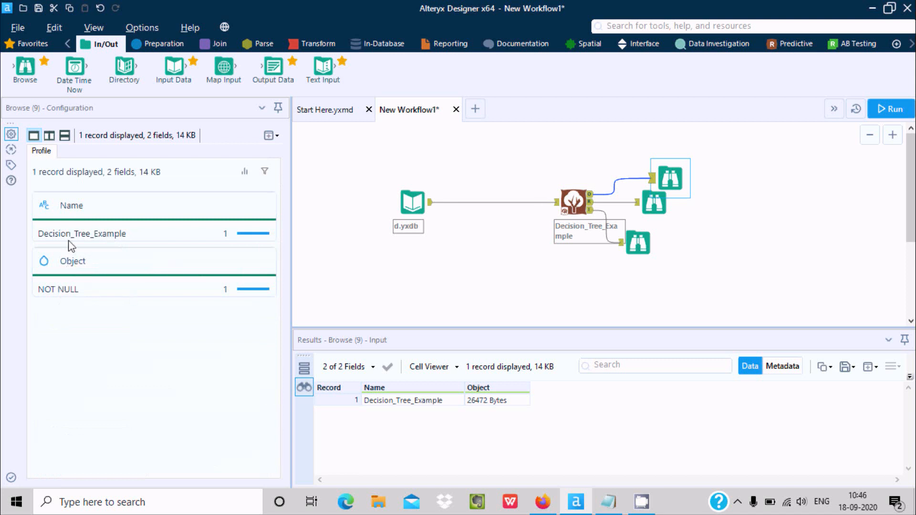
{"action": "left_click", "coordinate": [649, 200]}
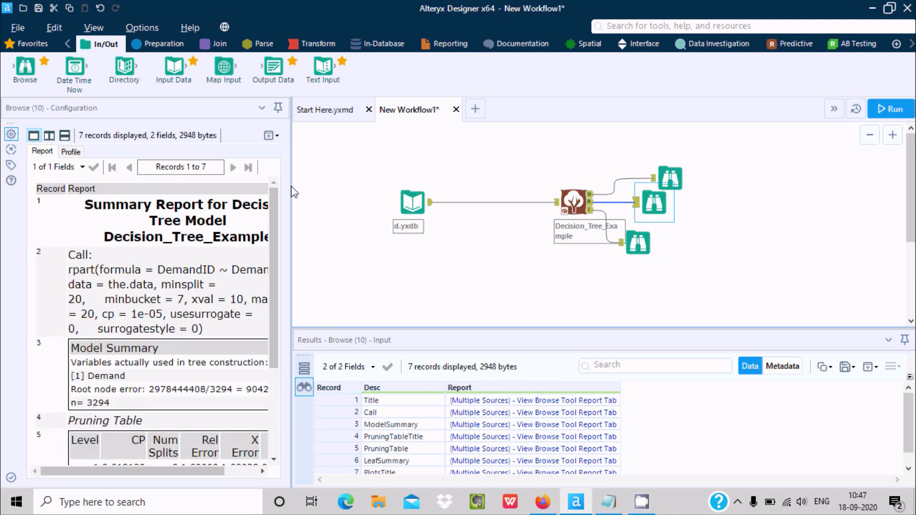
{"action": "left_click_drag", "start_coordinate": [291, 176], "coordinate": [496, 176]}
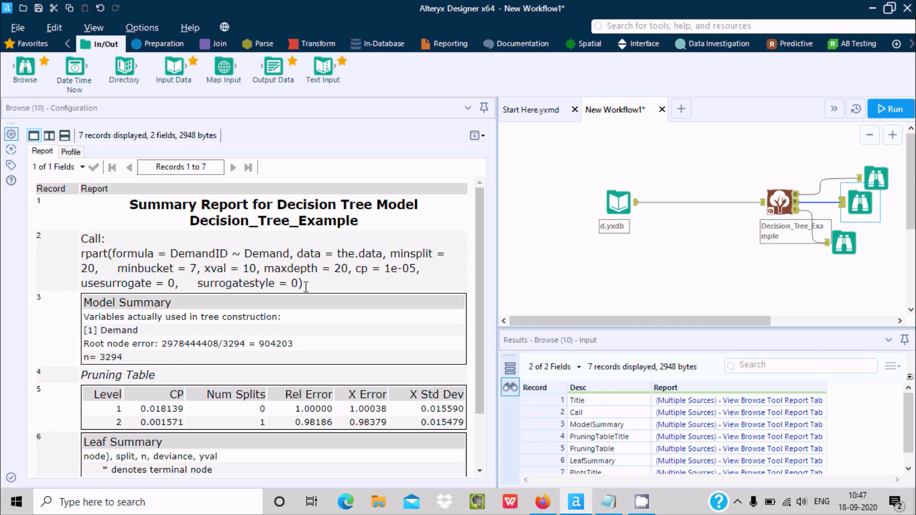
{"action": "left_click_drag", "start_coordinate": [478, 261], "coordinate": [475, 290]}
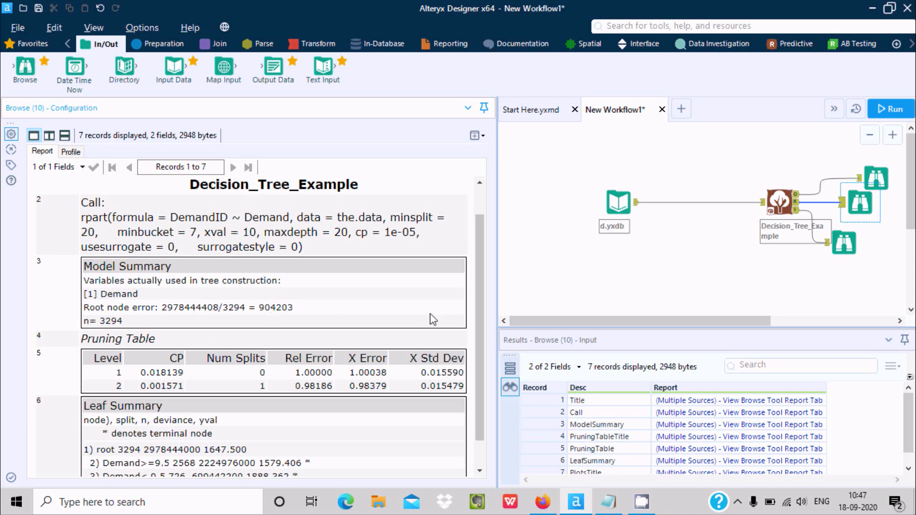
{"action": "scroll", "coordinate": [479, 253], "scroll_direction": "down", "scroll_amount": 1}
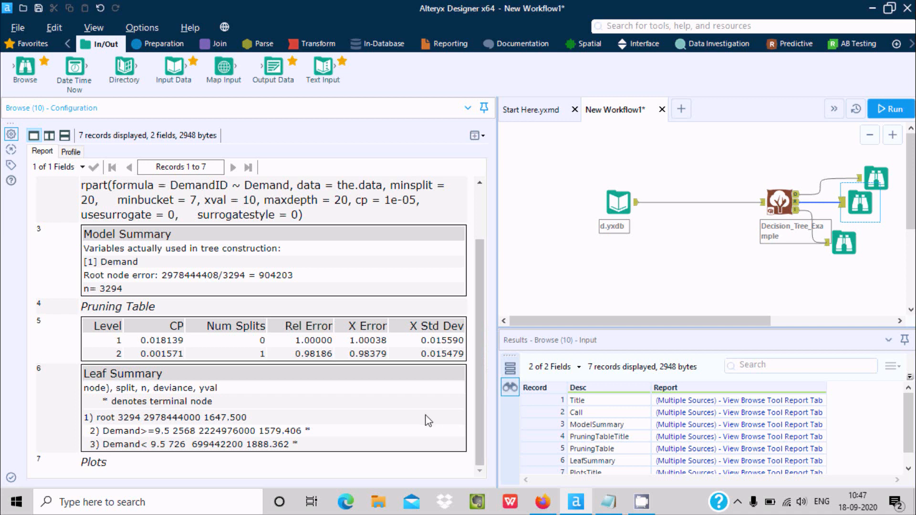
Examine the regression accuracy metrics in the Decision Tree's I output report through to the root mean squared error
{"action": "left_click", "coordinate": [850, 242]}
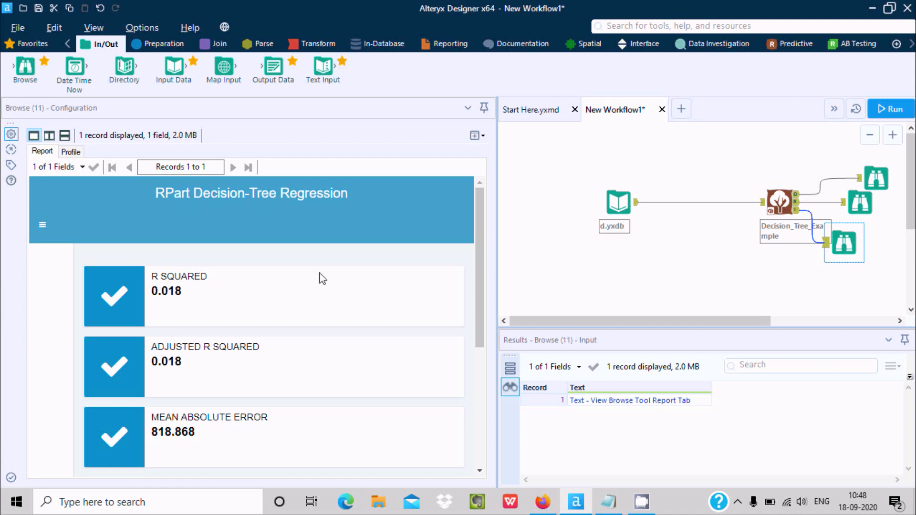
{"action": "mouse_move", "coordinate": [481, 207]}
{"action": "left_mouse_down"}
{"action": "mouse_move", "coordinate": [474, 242]}
{"action": "mouse_move", "coordinate": [474, 211]}
{"action": "left_mouse_up"}
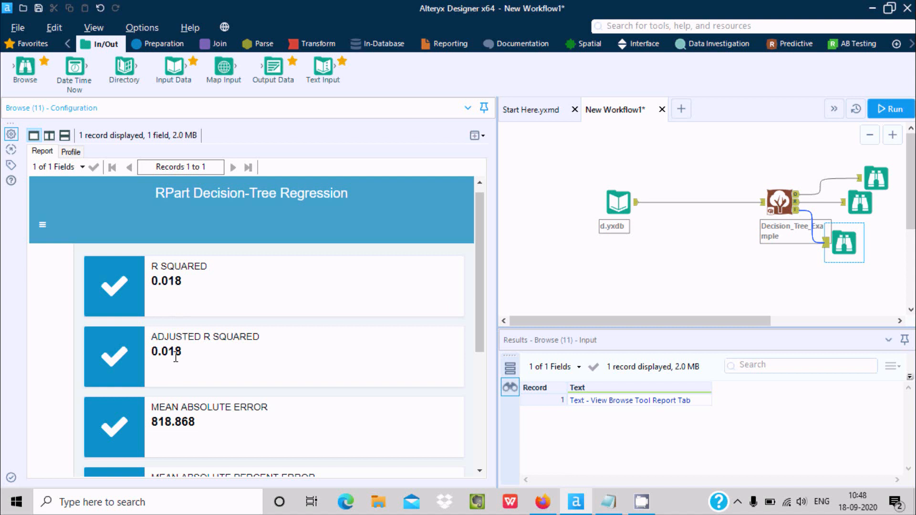
{"action": "left_click_drag", "start_coordinate": [480, 265], "coordinate": [478, 406]}
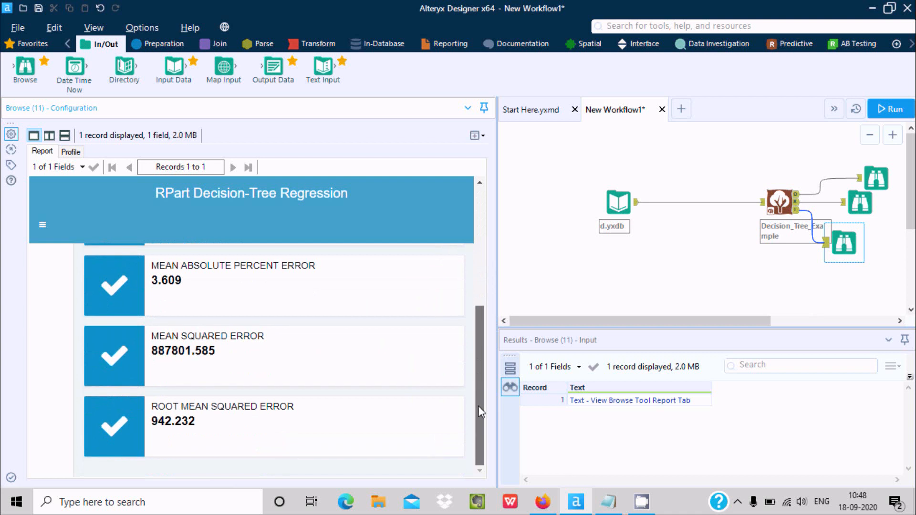
Try running the workflow with the Demand predictor deselected in the Decision Tree tool, then dismiss the completion message
{"action": "left_click", "coordinate": [773, 192]}
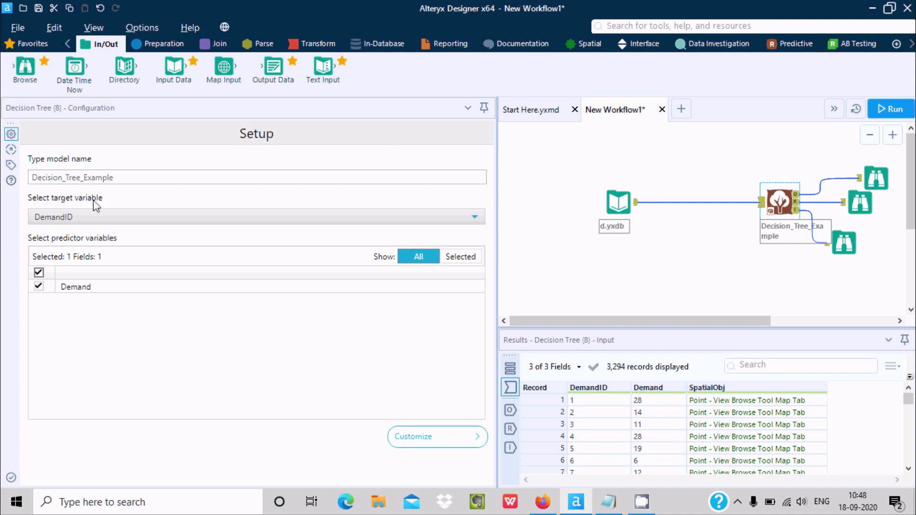
{"action": "left_click", "coordinate": [83, 221]}
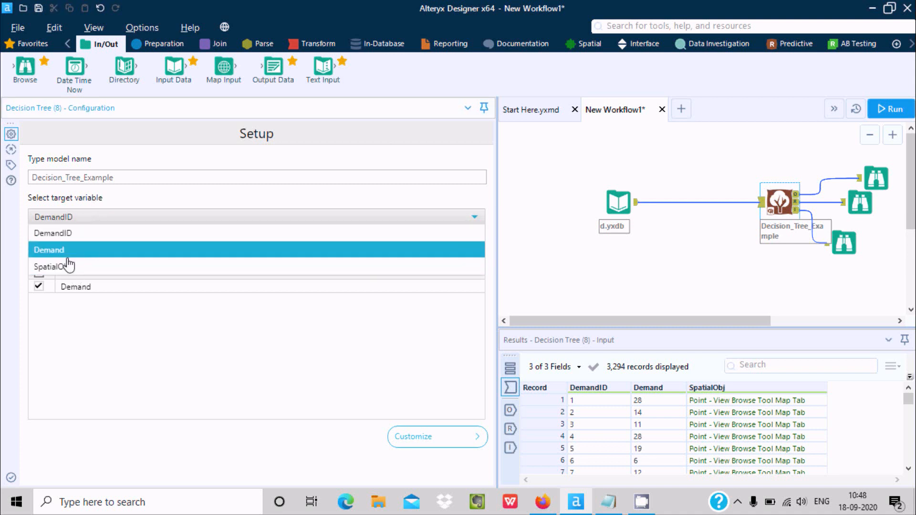
{"action": "left_click", "coordinate": [124, 196]}
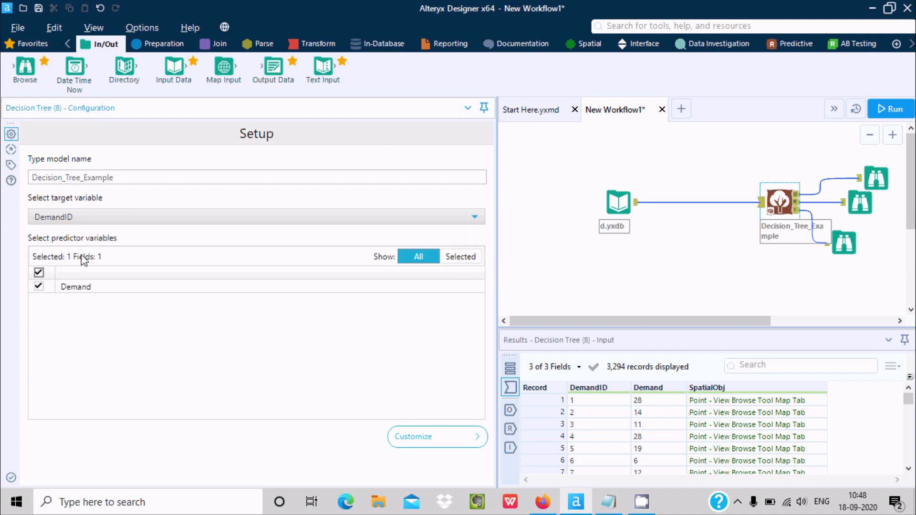
{"action": "left_click", "coordinate": [39, 286]}
{"action": "left_click", "coordinate": [886, 113]}
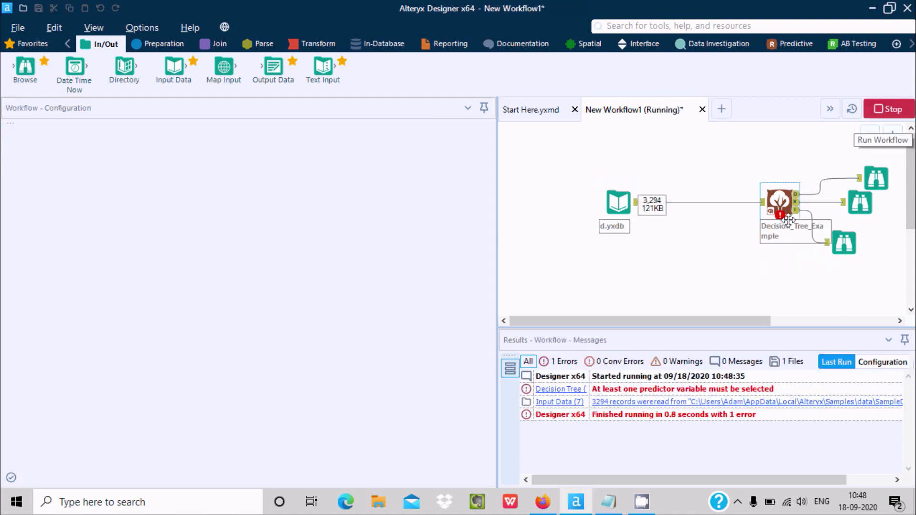
{"action": "left_click", "coordinate": [786, 215]}
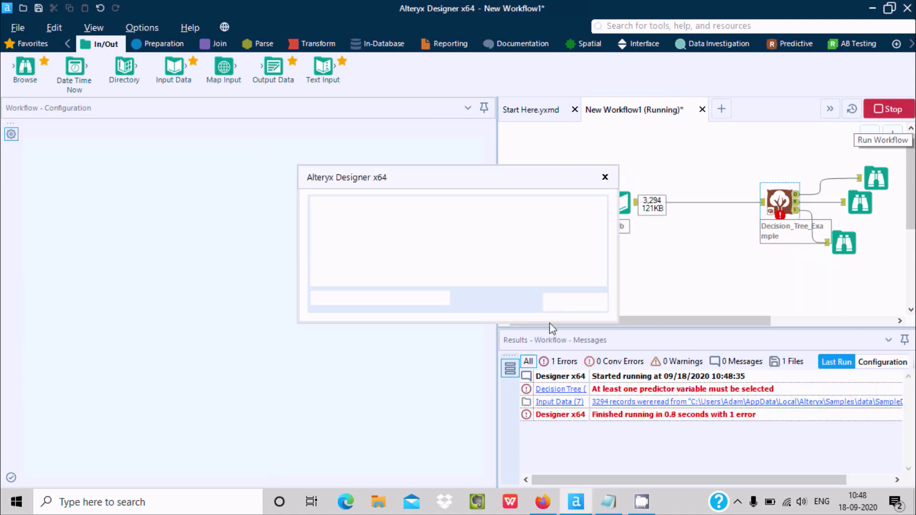
{"action": "left_click", "coordinate": [566, 298]}
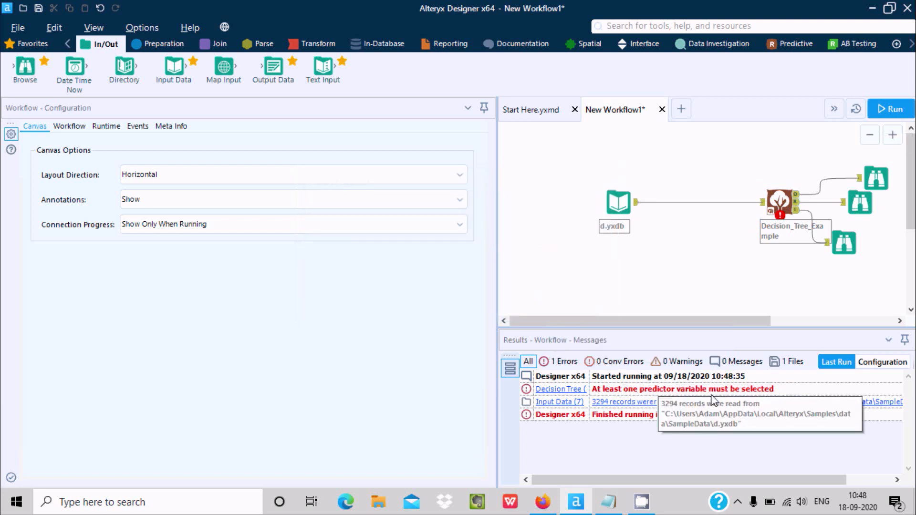
Reselect the Demand predictor in the Decision Tree, then try Demand as the target with no predictor and return the target to DemandID
{"action": "left_click", "coordinate": [783, 188]}
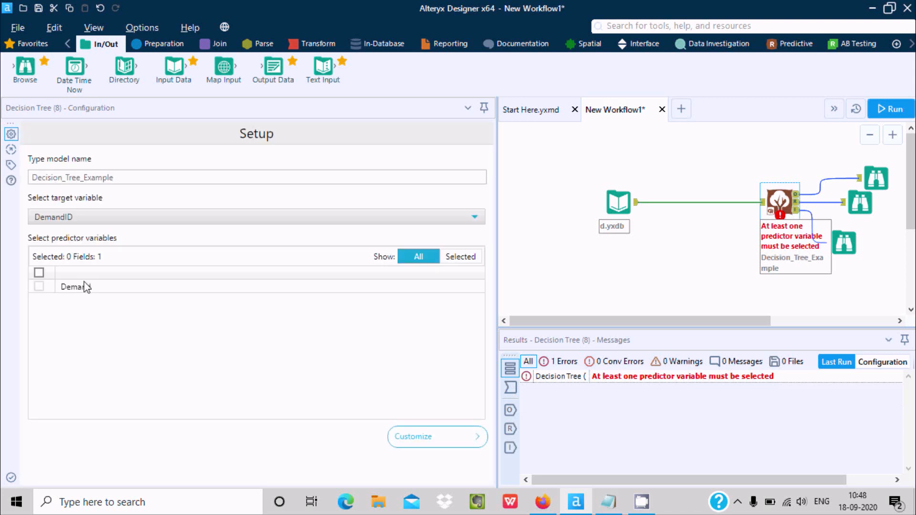
{"action": "left_click", "coordinate": [39, 287]}
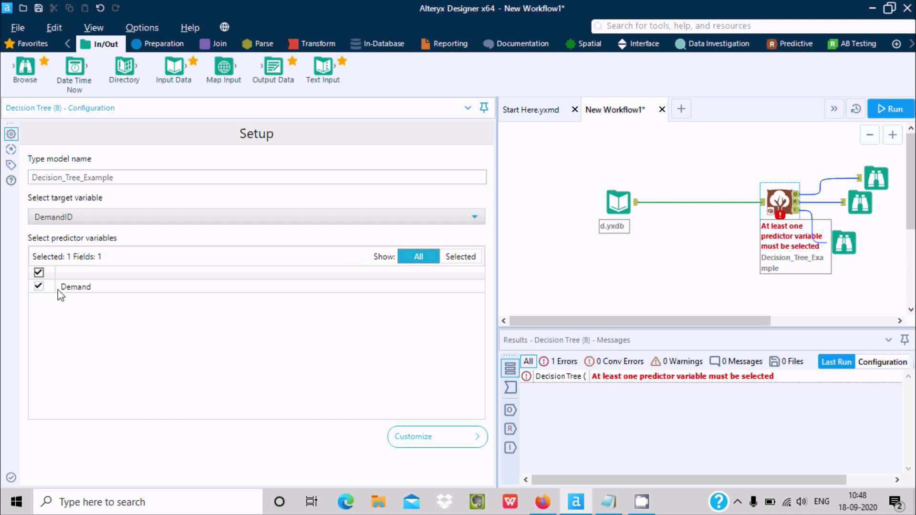
{"action": "left_click", "coordinate": [75, 218]}
{"action": "left_click", "coordinate": [72, 249]}
{"action": "left_click", "coordinate": [39, 286]}
{"action": "left_click", "coordinate": [68, 219]}
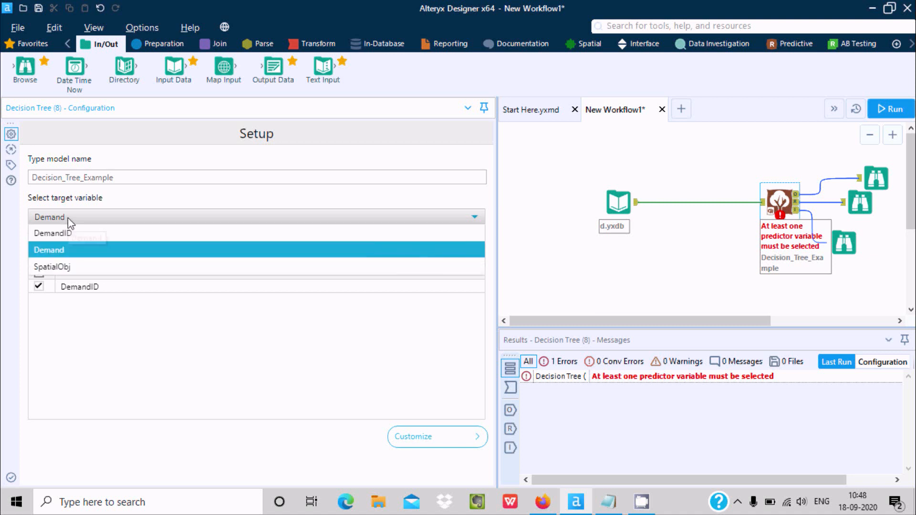
{"action": "left_click", "coordinate": [101, 233]}
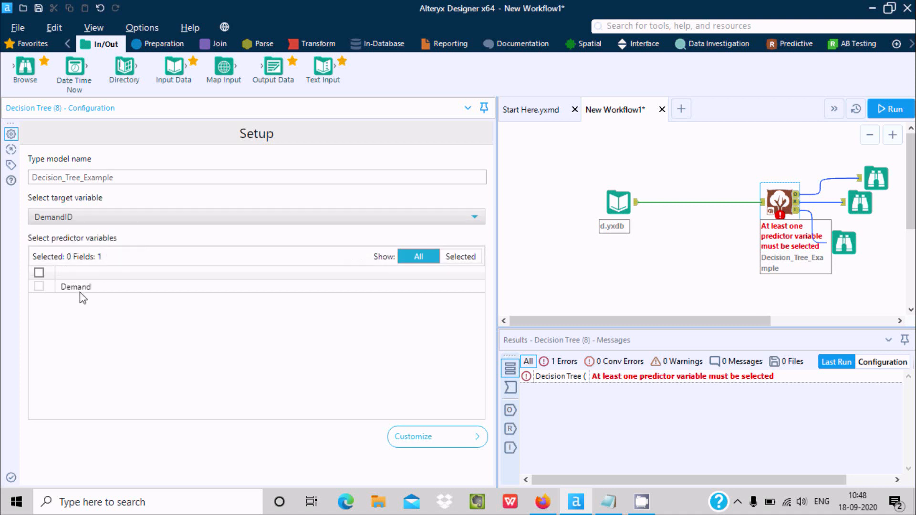
Set the Decision Tree's target variable to SpatialObj and select both DemandID and Demand as predictors
{"action": "left_click", "coordinate": [90, 218]}
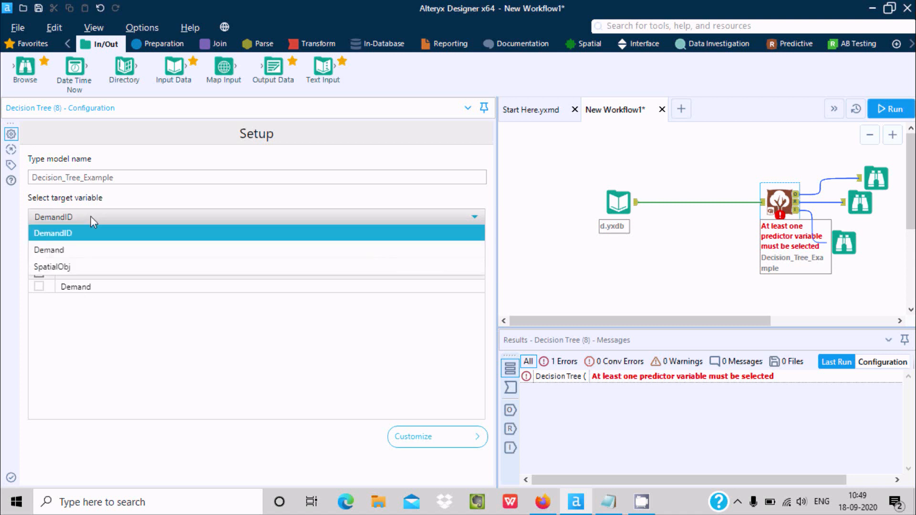
{"action": "left_click", "coordinate": [67, 267]}
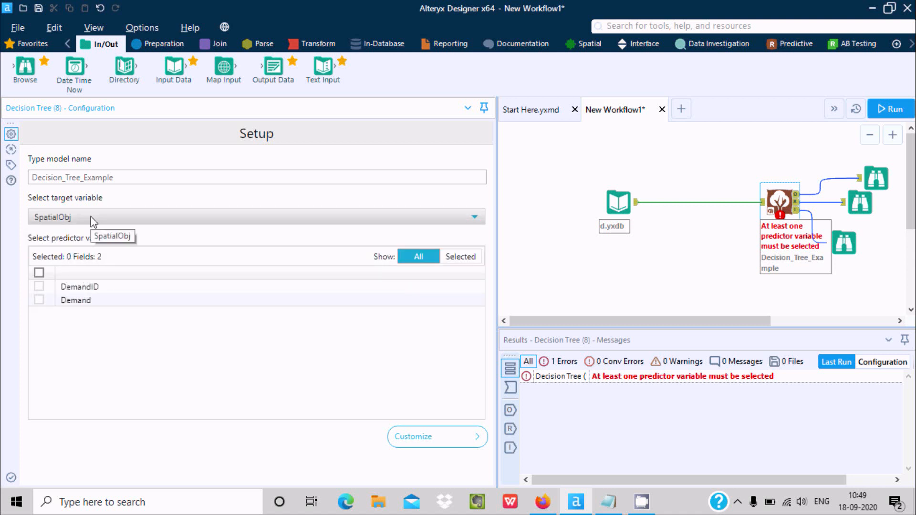
{"action": "left_click", "coordinate": [39, 273]}
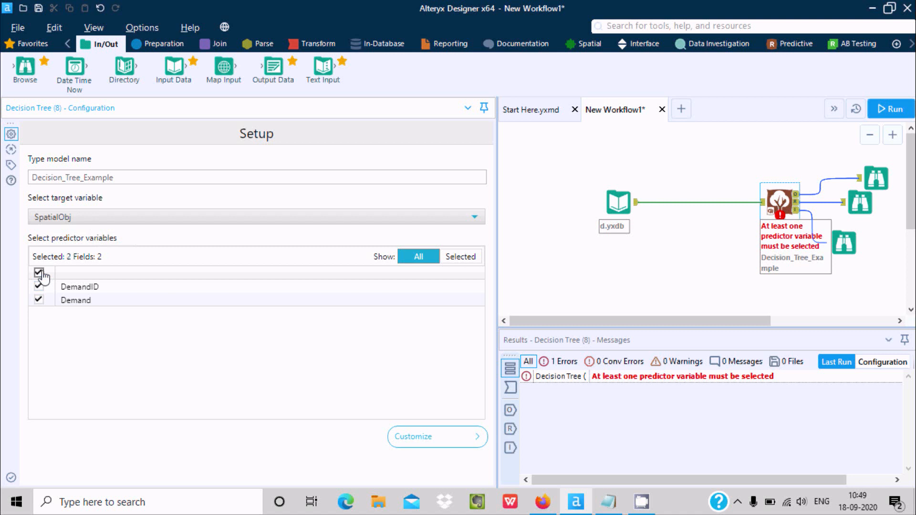
Run the workflow, narrow the configuration pane while it processes, and dismiss the completion message
{"action": "left_click", "coordinate": [880, 107]}
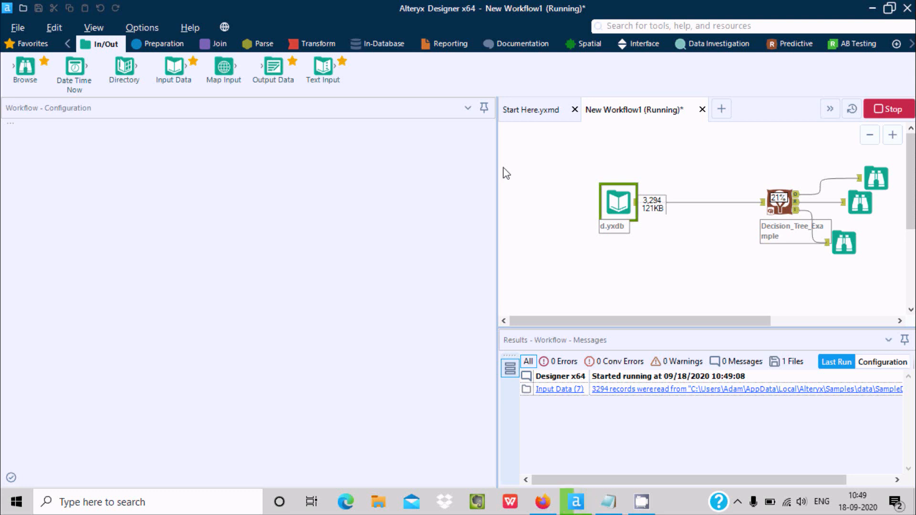
{"action": "left_click_drag", "start_coordinate": [497, 209], "coordinate": [387, 215]}
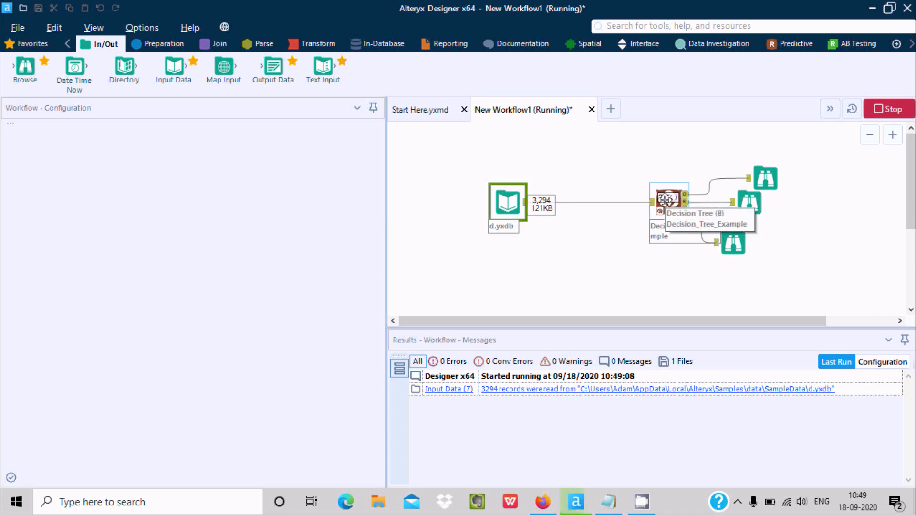
{"action": "left_click", "coordinate": [736, 49]}
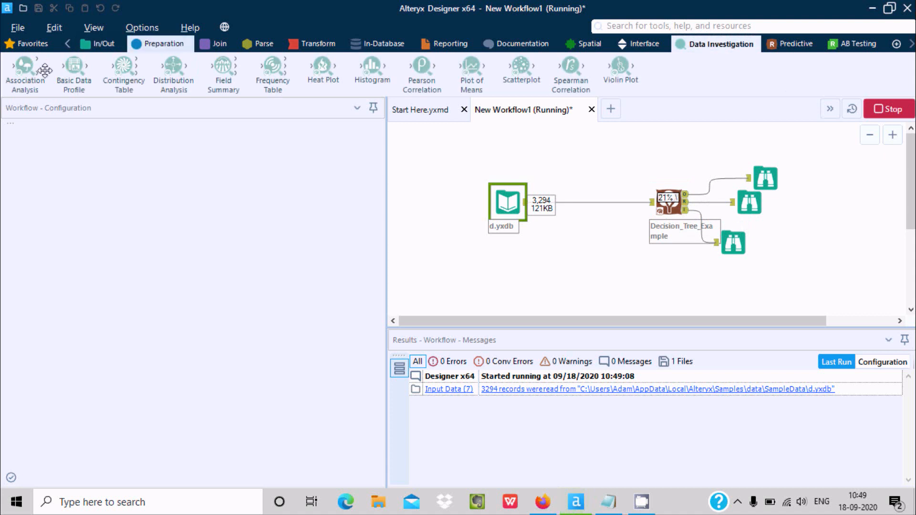
{"action": "left_click", "coordinate": [782, 46]}
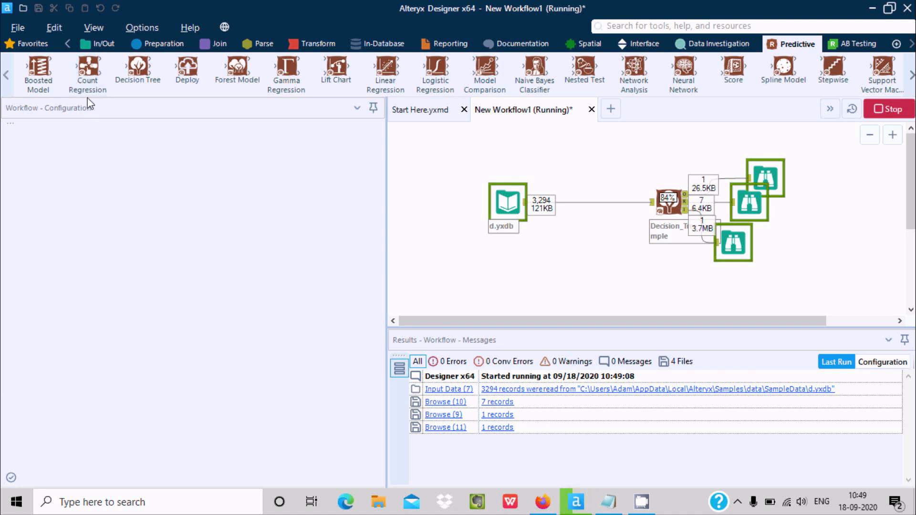
{"action": "left_click", "coordinate": [714, 44]}
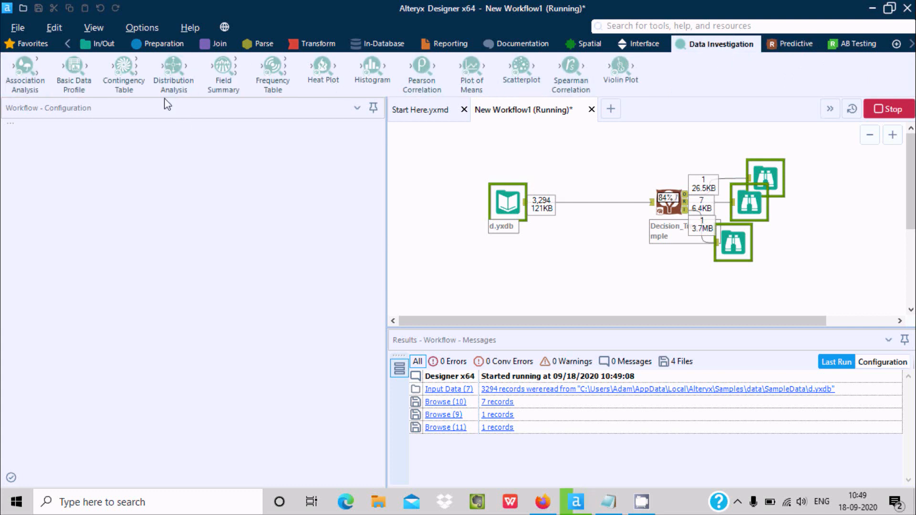
{"action": "left_click", "coordinate": [153, 46]}
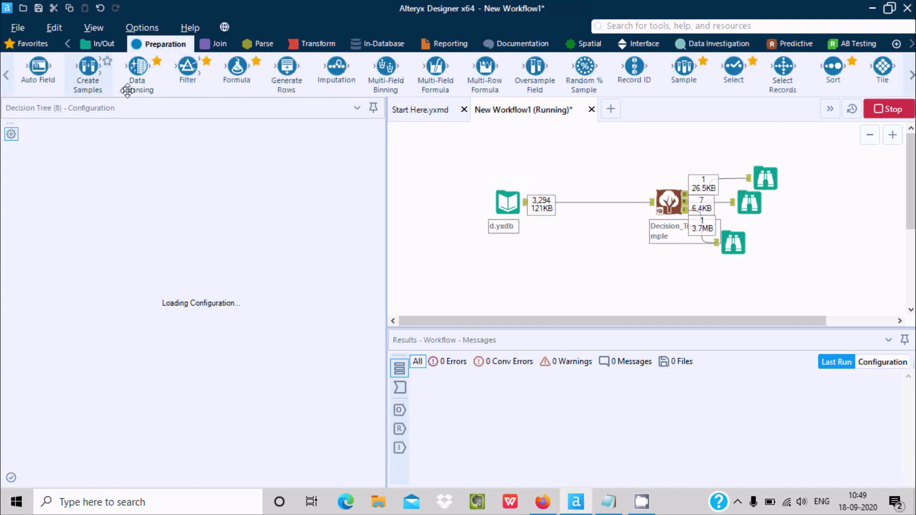
{"action": "left_click", "coordinate": [560, 301]}
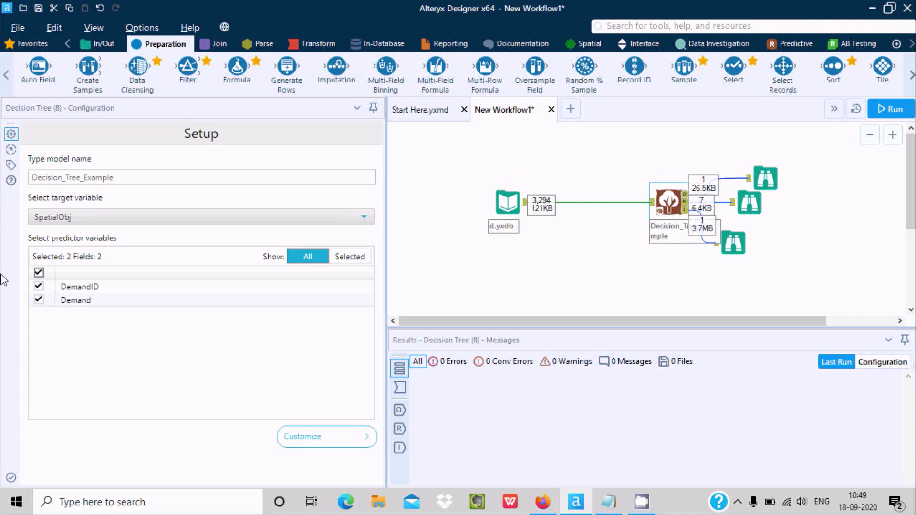
Examine the d.yxdb input's configuration, run messages and output records
{"action": "left_click", "coordinate": [514, 204]}
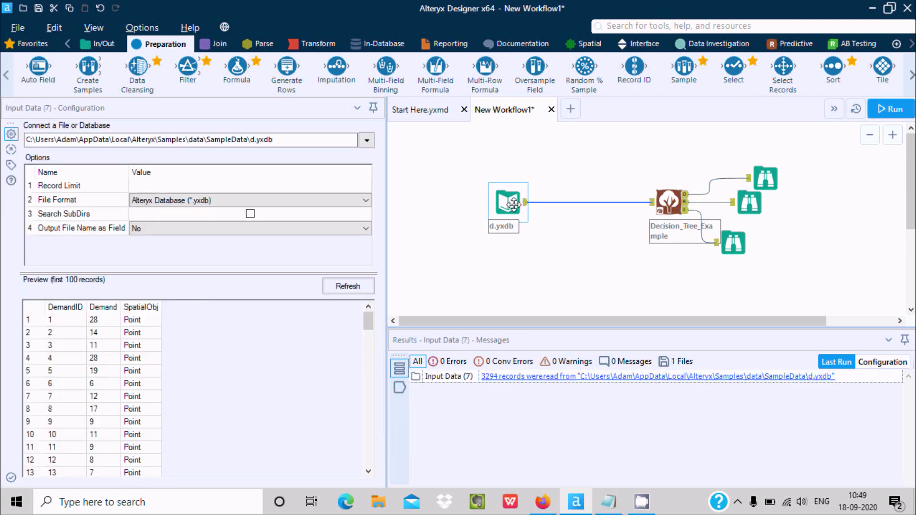
{"action": "left_click", "coordinate": [392, 388]}
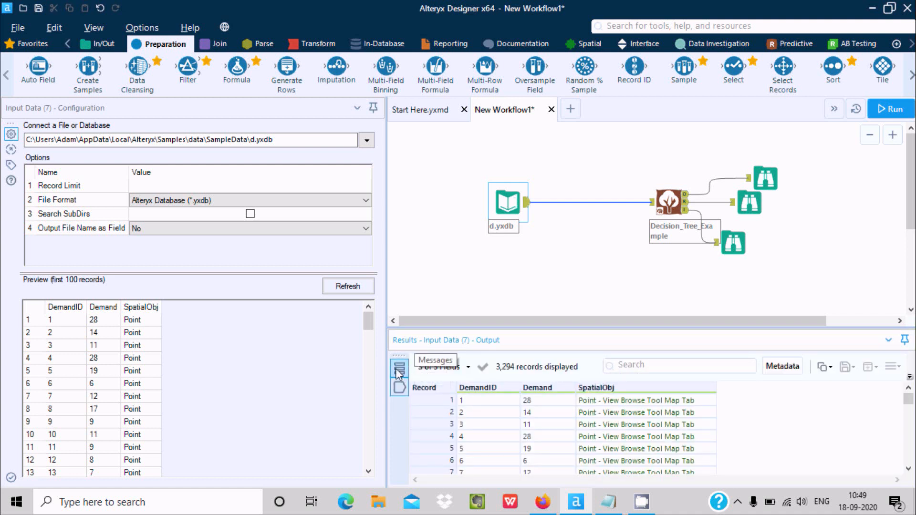
{"action": "left_click", "coordinate": [399, 368]}
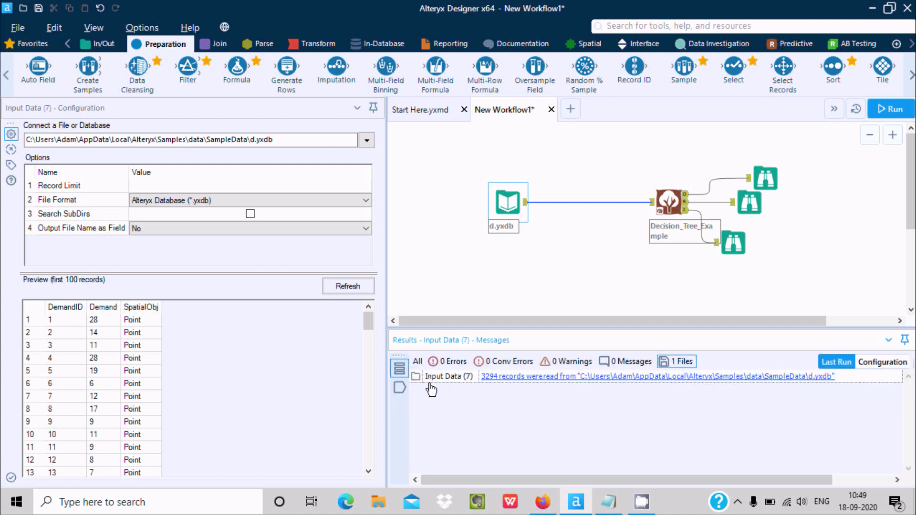
{"action": "left_click", "coordinate": [507, 192]}
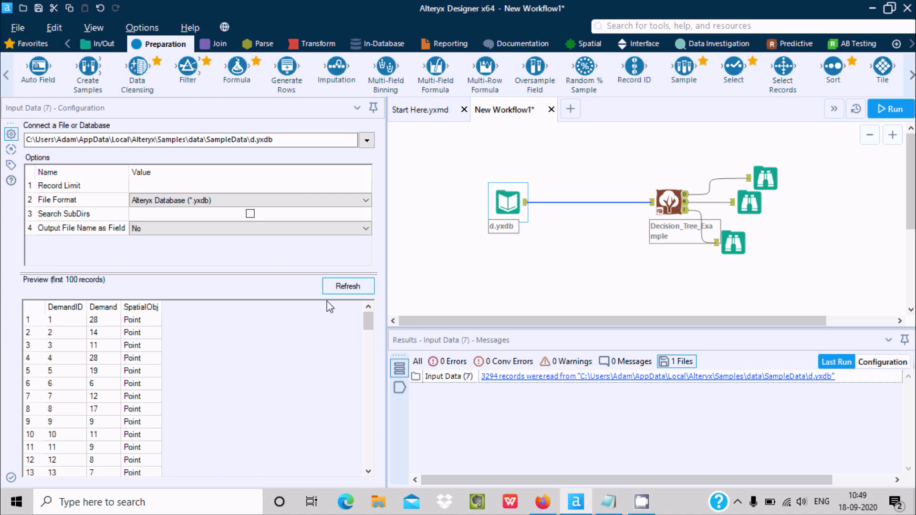
{"action": "right_click", "coordinate": [517, 204]}
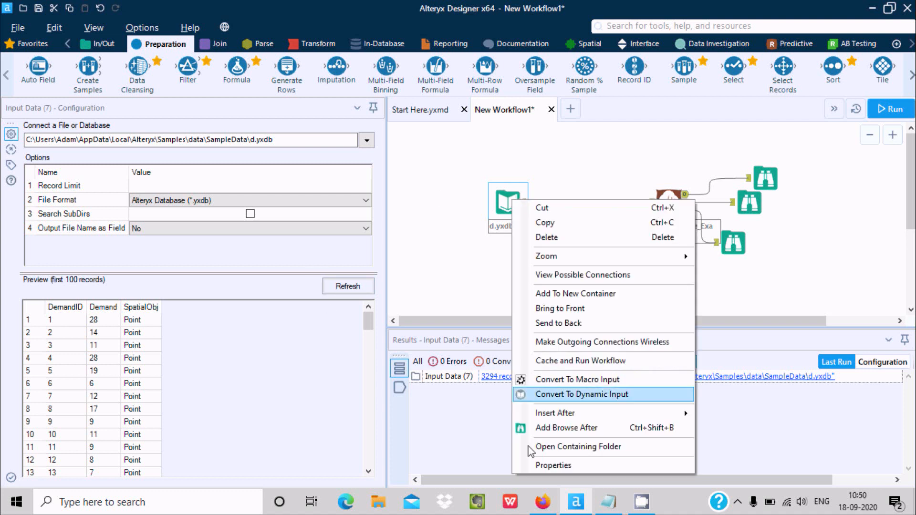
{"action": "left_click", "coordinate": [548, 464]}
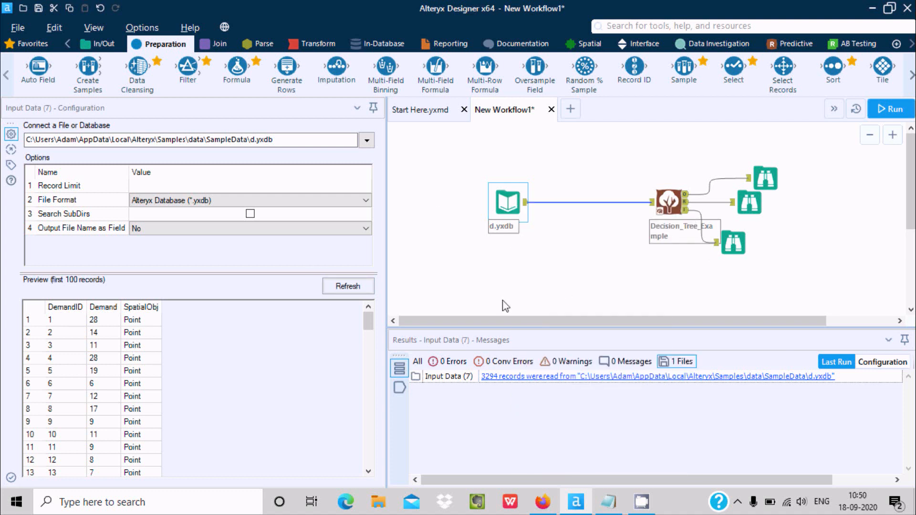
{"action": "left_click", "coordinate": [399, 388]}
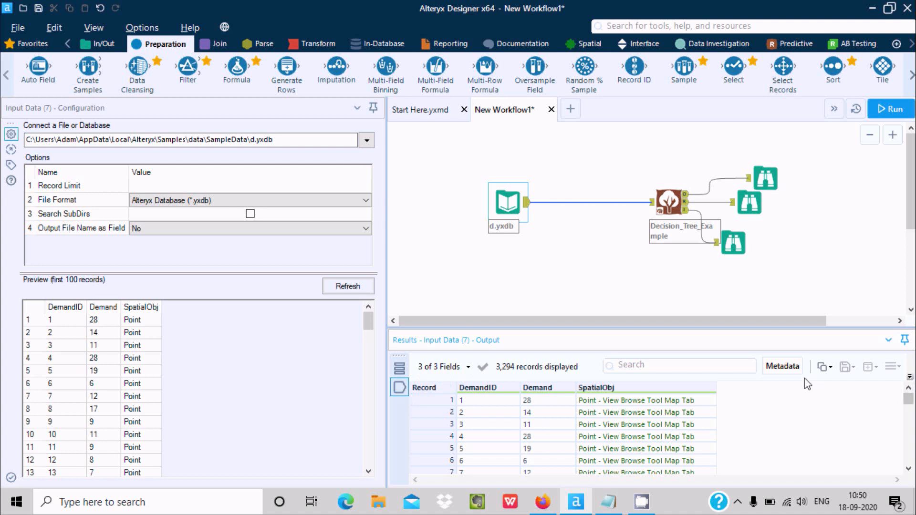
{"action": "mouse_move", "coordinate": [904, 401]}
{"action": "left_mouse_down"}
{"action": "mouse_move", "coordinate": [903, 456]}
{"action": "mouse_move", "coordinate": [906, 397]}
{"action": "left_mouse_up"}
Review the Decision Tree's setup, its regression metrics report and its summary report down to the leaf summary, widening the report pane slightly
{"action": "left_click", "coordinate": [668, 212]}
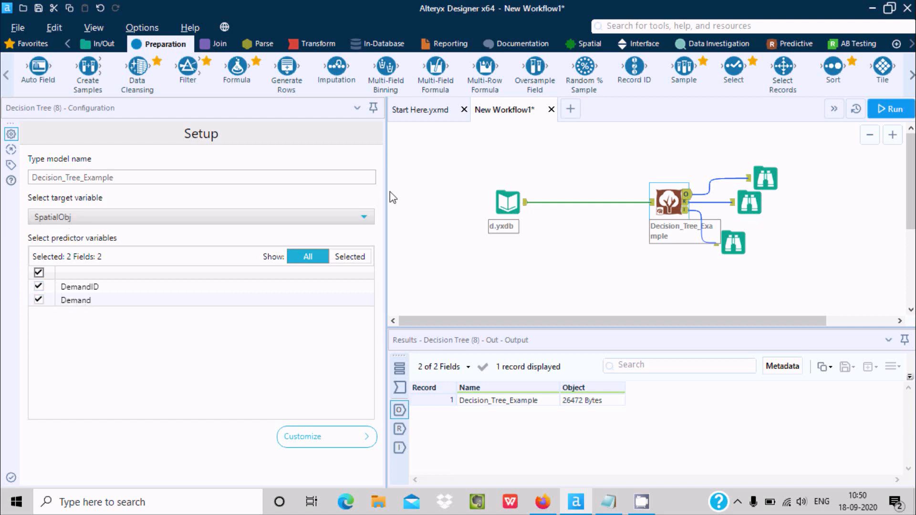
{"action": "left_click", "coordinate": [740, 243]}
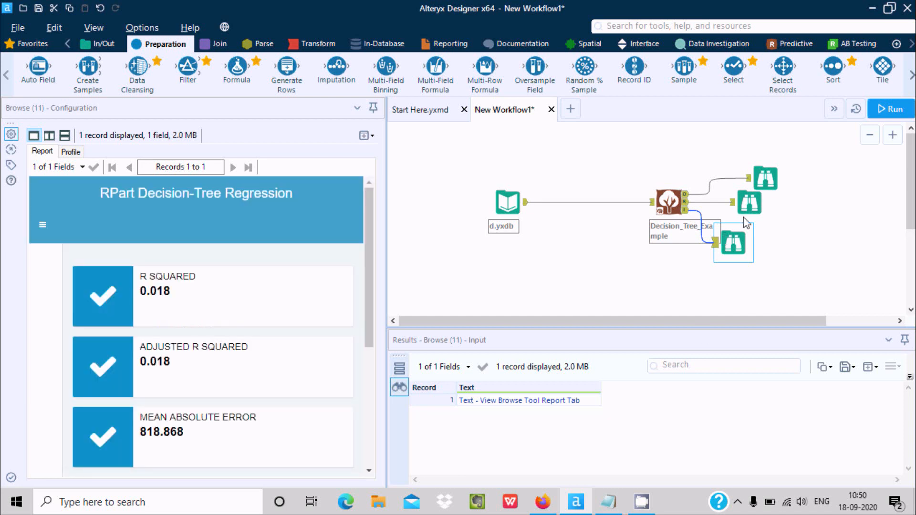
{"action": "left_click", "coordinate": [749, 203]}
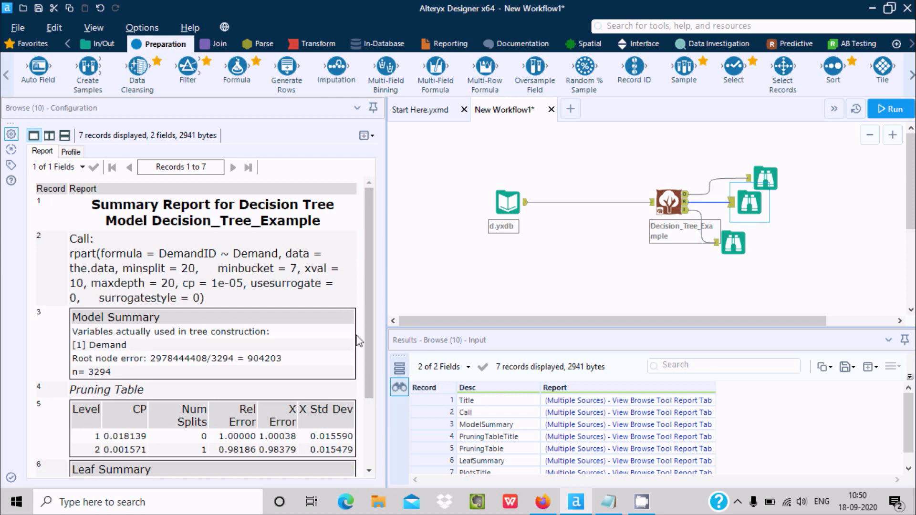
{"action": "key", "text": "ctrl+a"}
{"action": "left_click", "coordinate": [357, 301]}
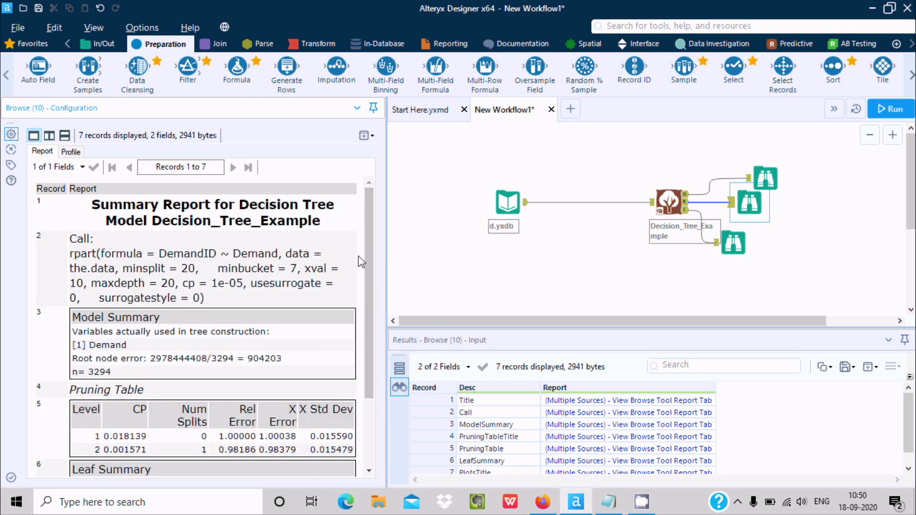
{"action": "left_click_drag", "start_coordinate": [366, 259], "coordinate": [366, 324]}
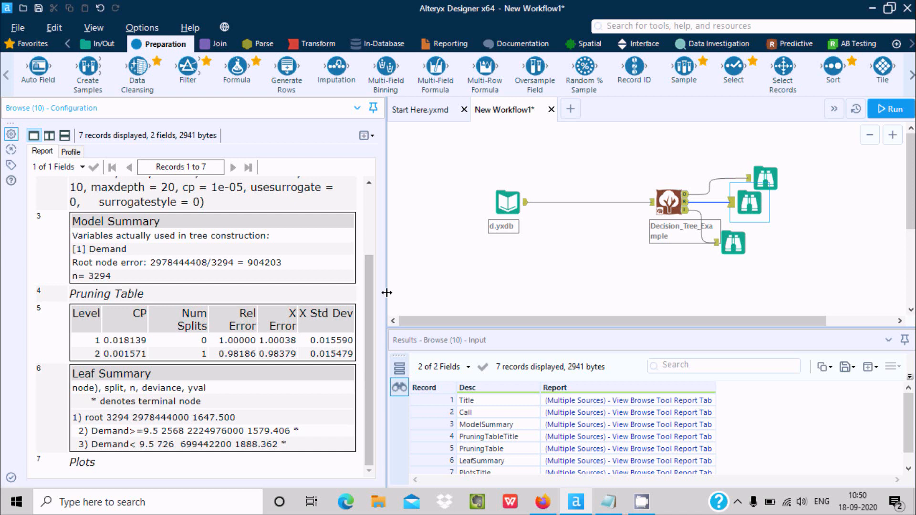
{"action": "left_click_drag", "start_coordinate": [389, 292], "coordinate": [406, 289]}
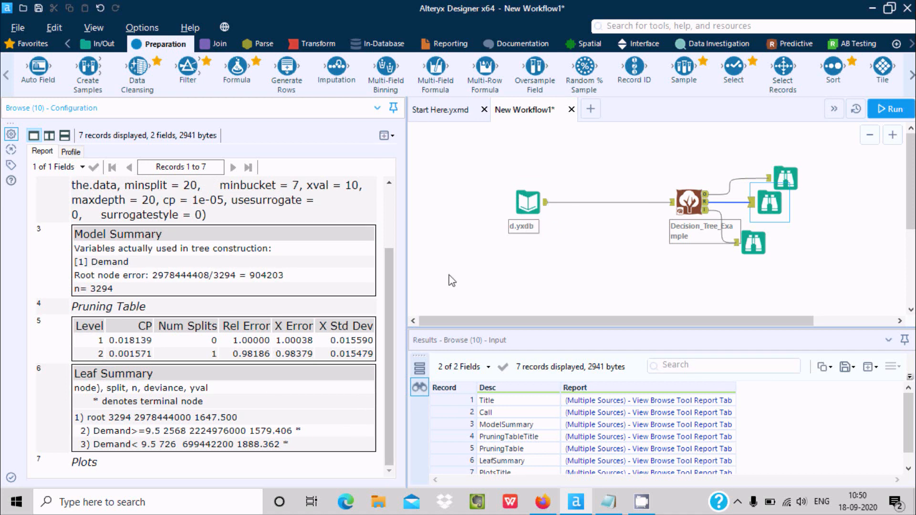
Move the Decision Tree tool slightly closer to the d.yxdb input on the canvas
{"action": "left_click", "coordinate": [670, 201]}
{"action": "left_click_drag", "start_coordinate": [671, 201], "coordinate": [647, 201]}
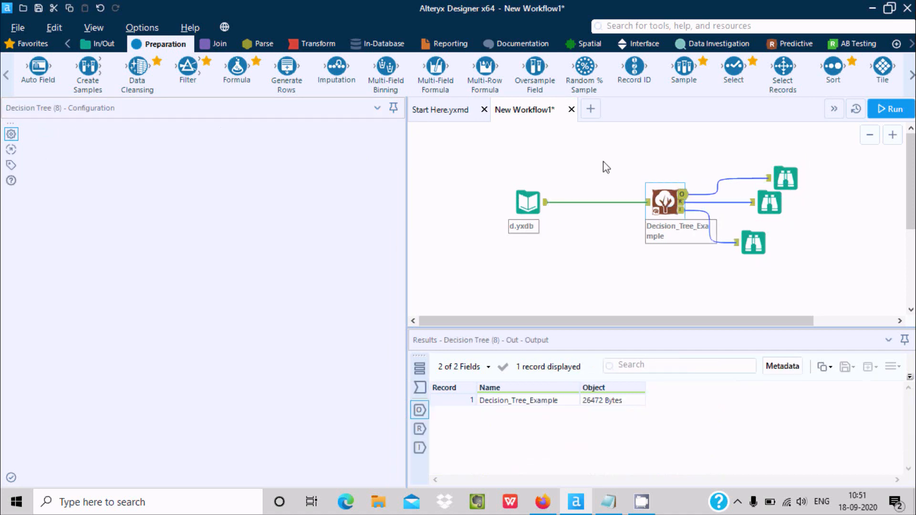